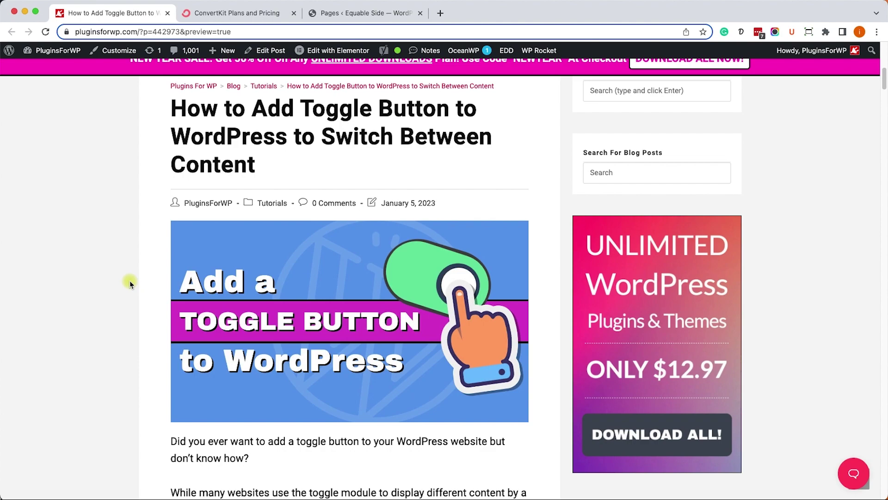
Open ConvertKit's pricing page and flip billing between Yearly and Monthly, ending on Monthly
left_click(221, 13)
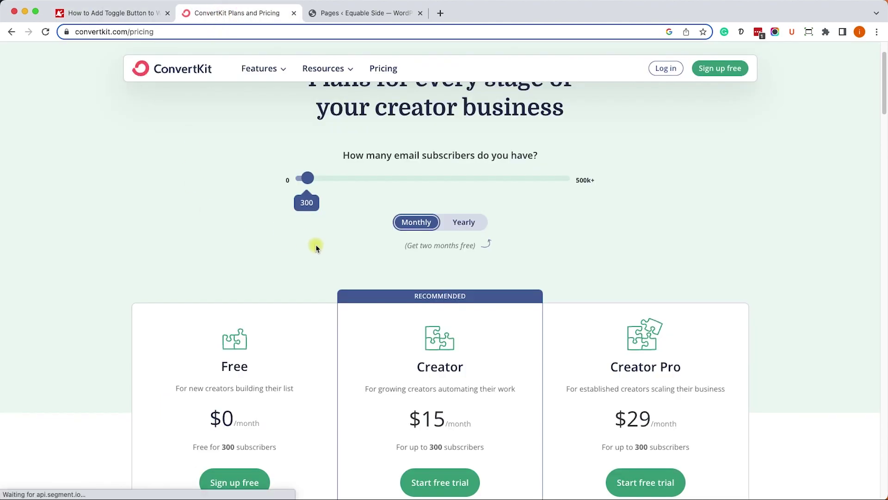
left_click(462, 227)
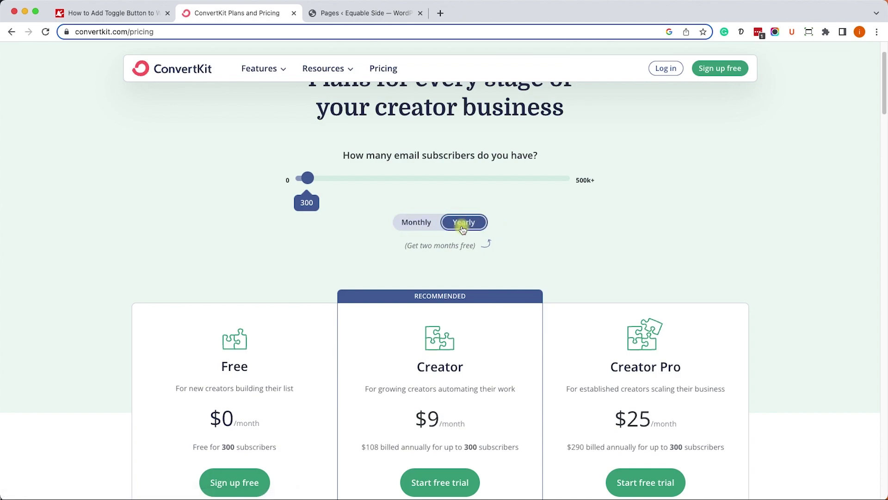
left_click(430, 224)
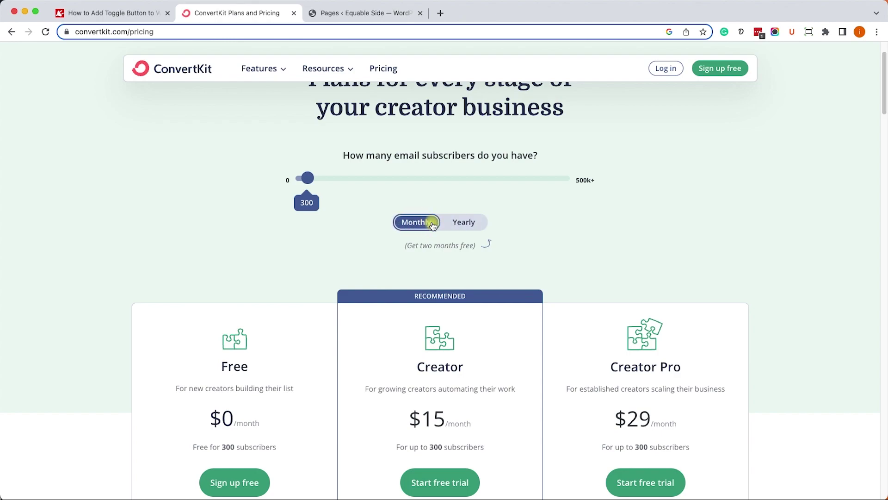
left_click(432, 224)
left_click(434, 223)
left_click(436, 220)
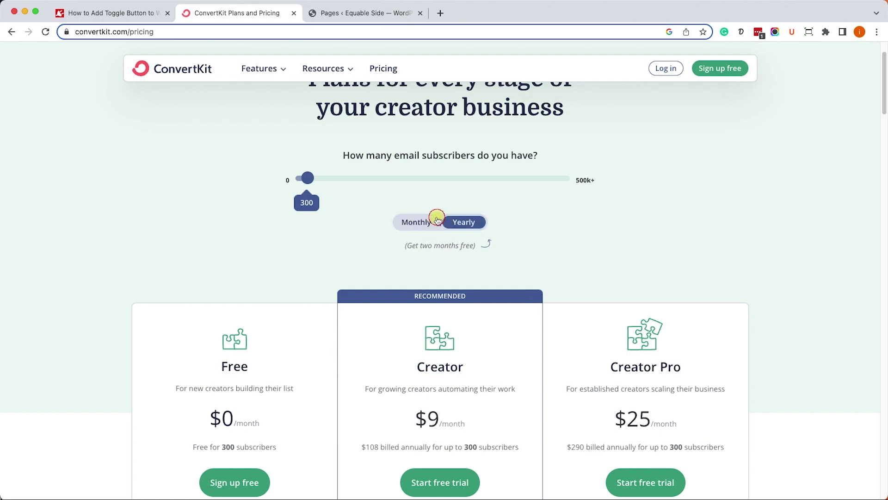
left_click(437, 219)
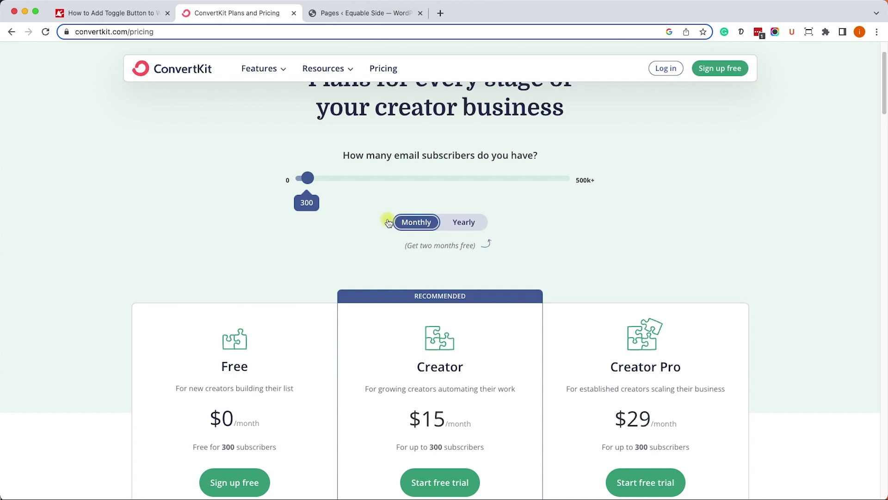
Search plugins for 'essential b', then install and activate Essential Blocks for Gutenberg
left_click(294, 13)
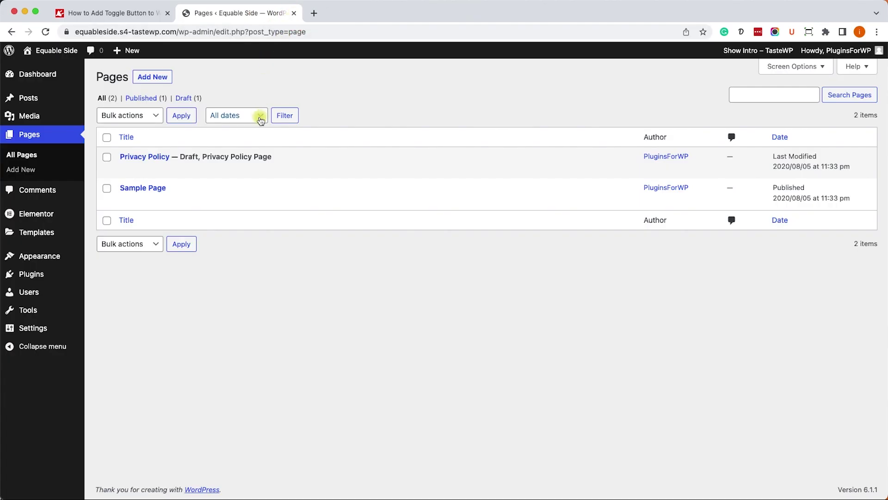
mouse_move(66, 278)
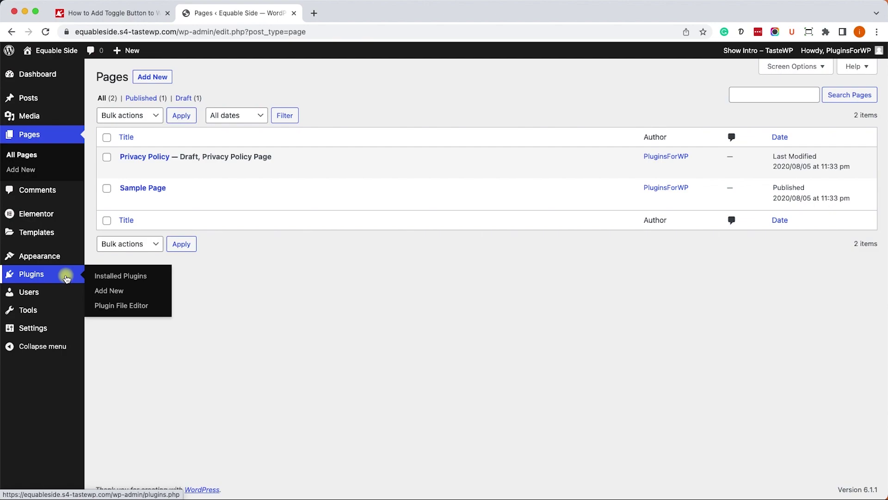
left_click(110, 289)
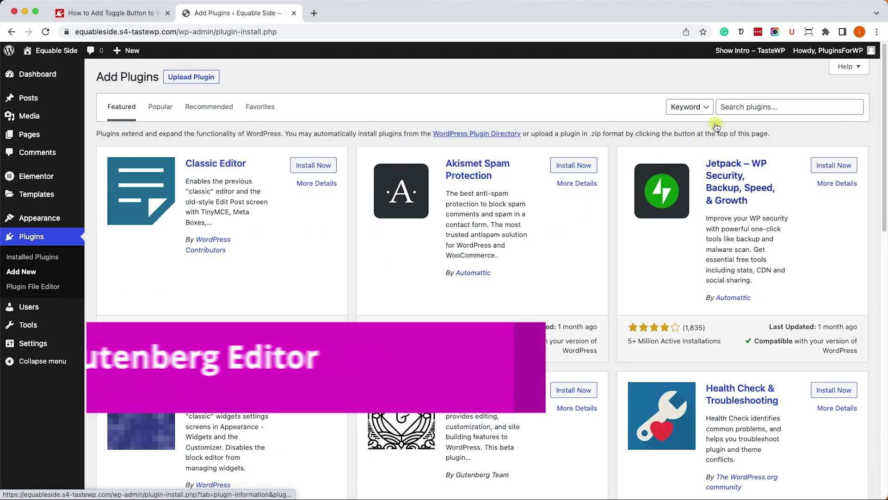
left_click(742, 107)
type("essent")
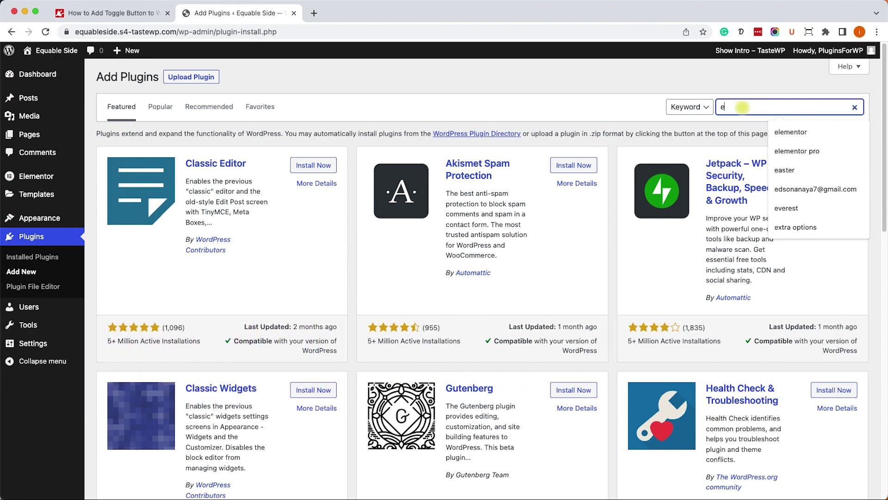
type("ial blocks")
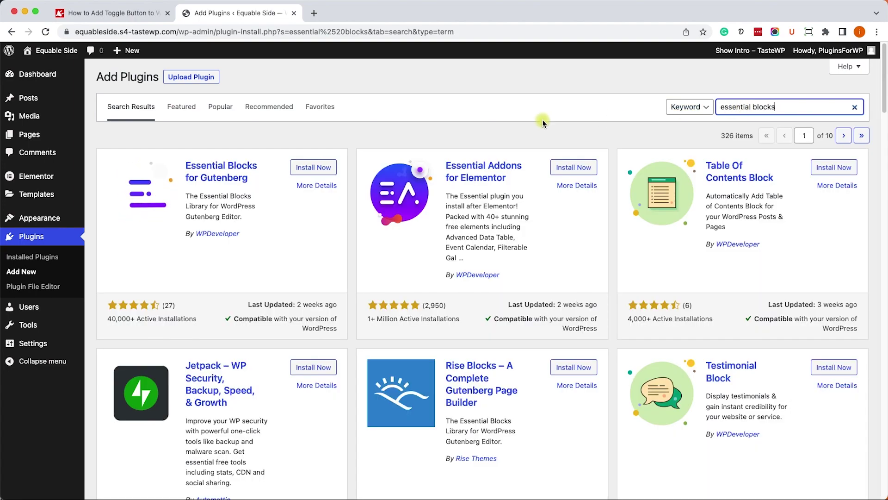
left_click(313, 169)
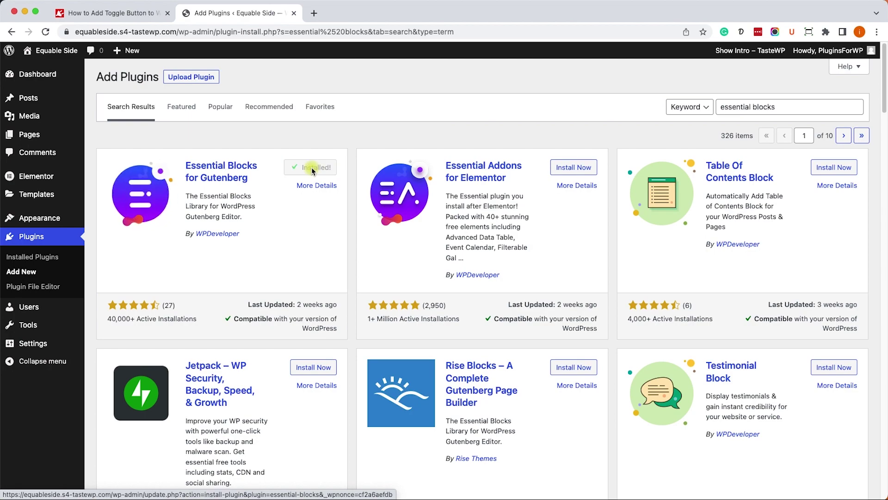
left_click(313, 169)
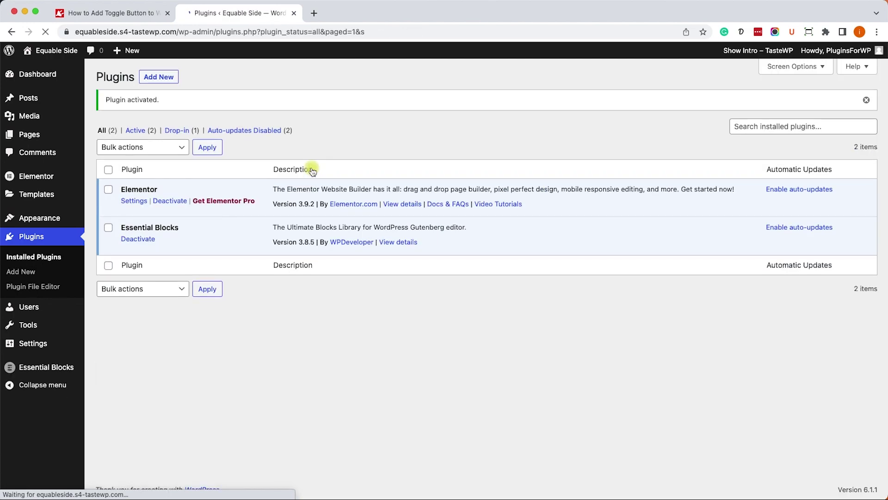
Edit the Sample Page and insert a Toggle Content block found by searching 'togg'
mouse_move(5, 134)
left_click(116, 135)
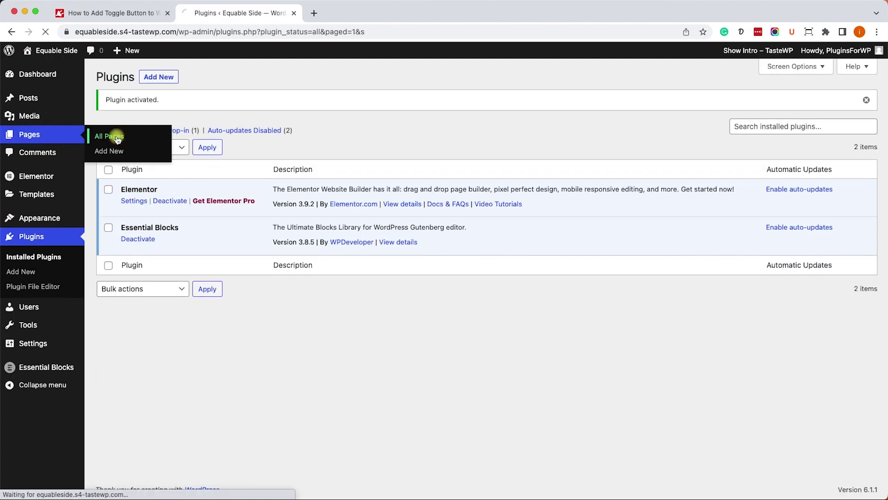
left_click(127, 257)
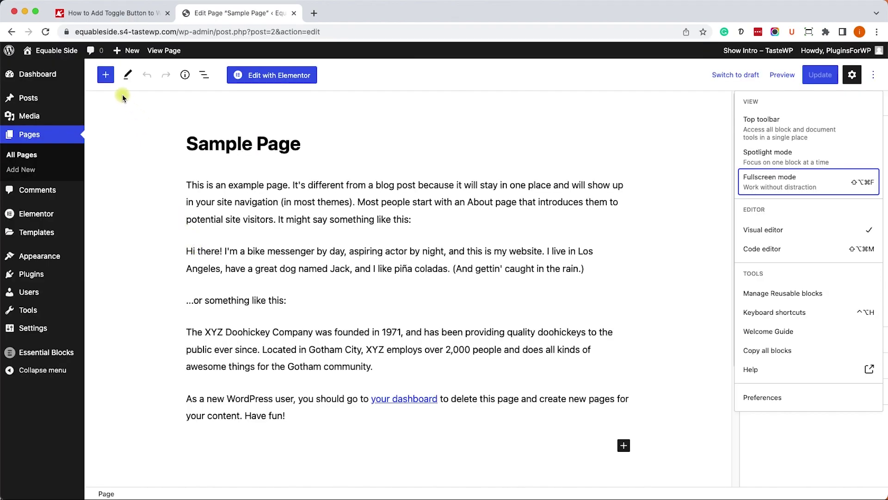
left_click(105, 75)
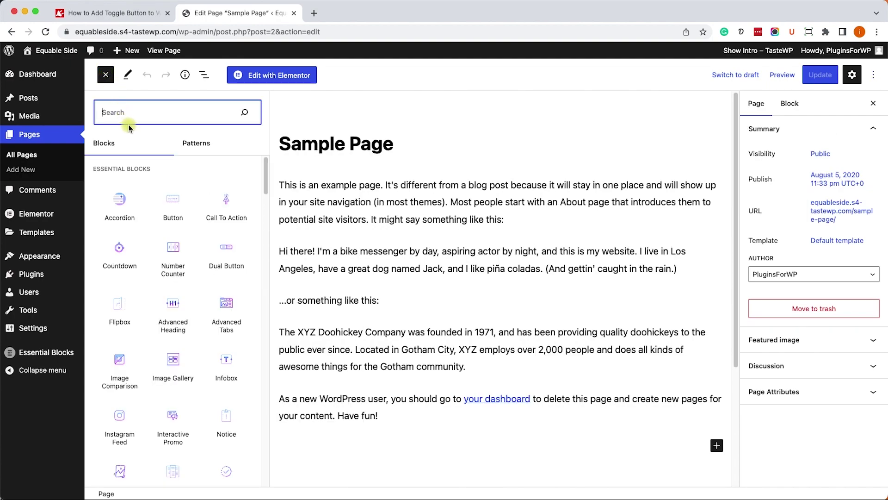
type("togg")
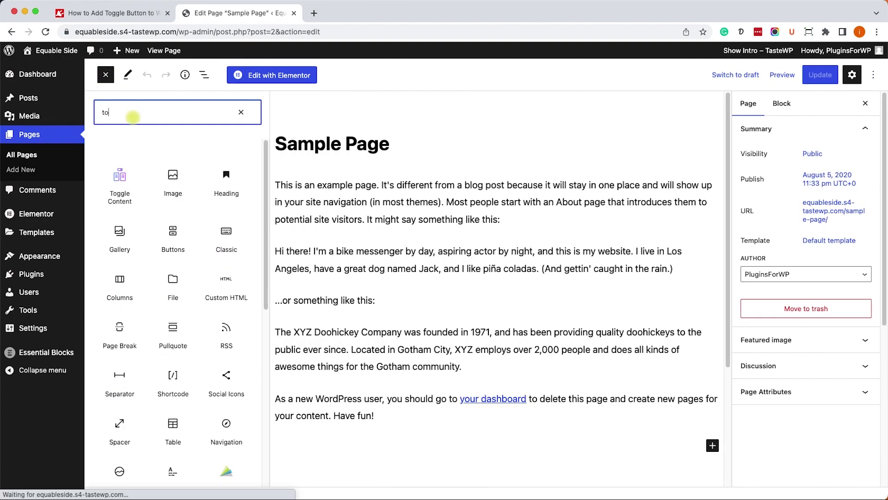
left_click(121, 181)
scroll(402, 296, "down", 3)
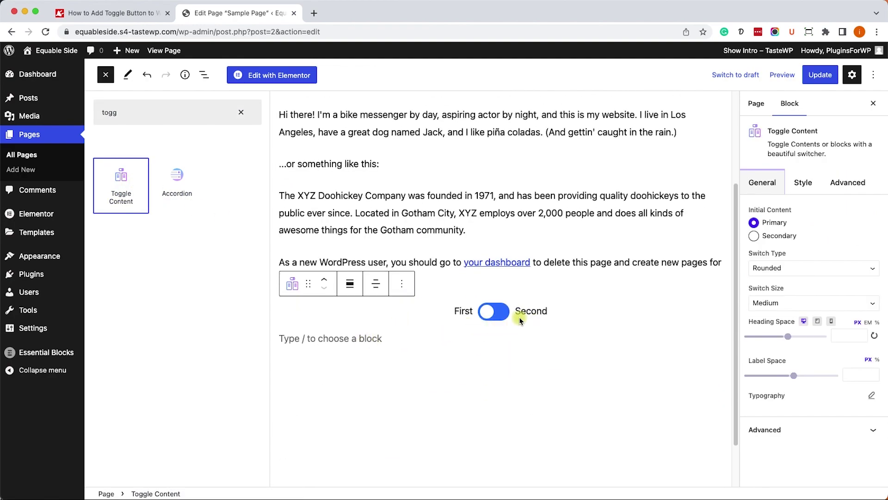
Fill the toggle's contents with 'This is the content on the left' and '...on the right'
left_click(348, 334)
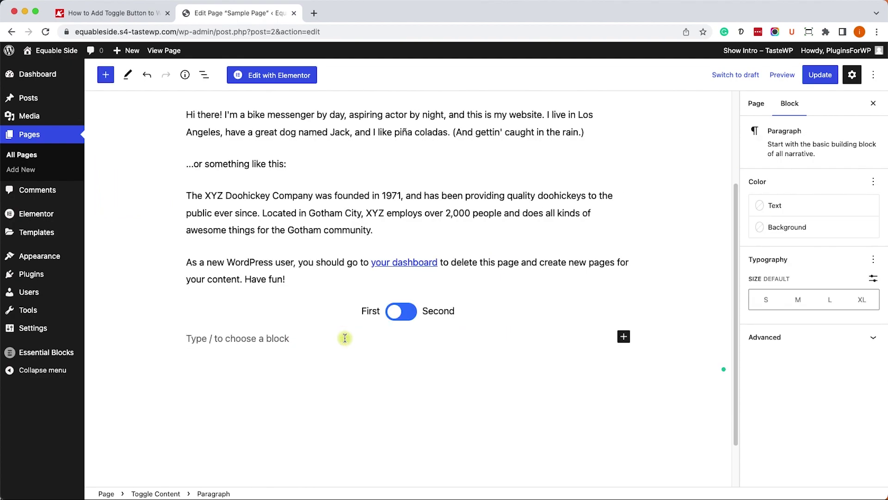
type("This is the content on the left")
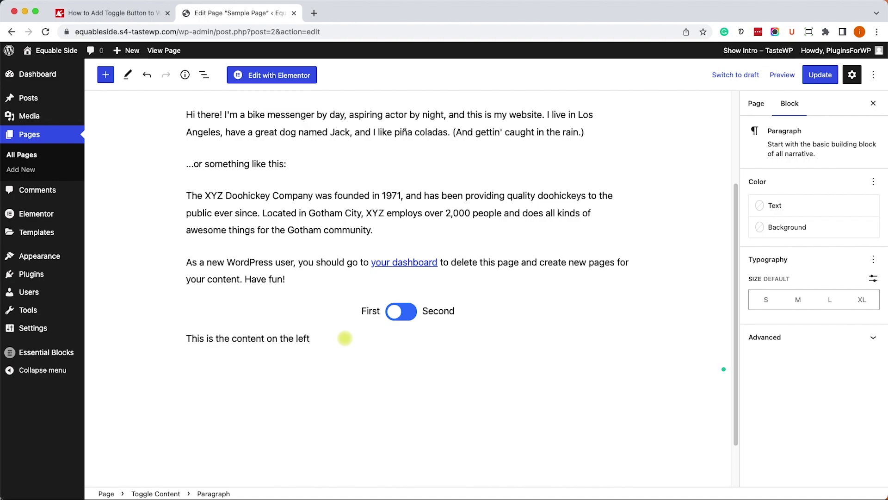
triple_click(301, 340)
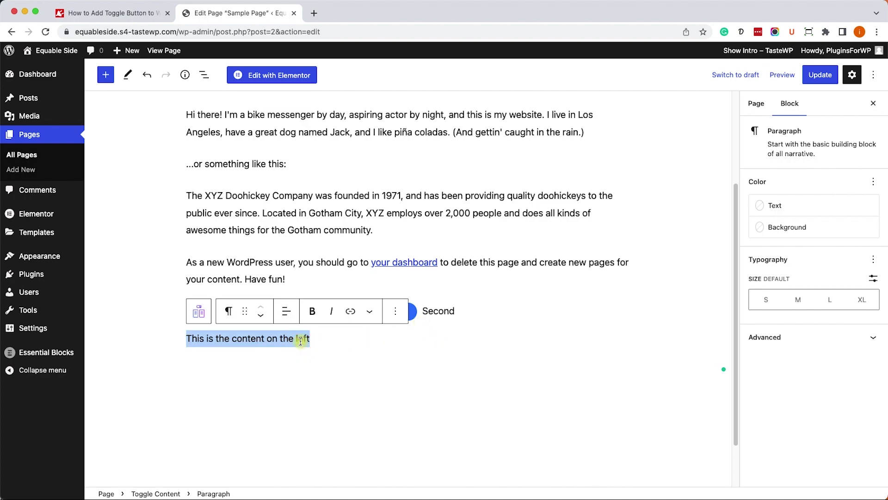
left_click(413, 314)
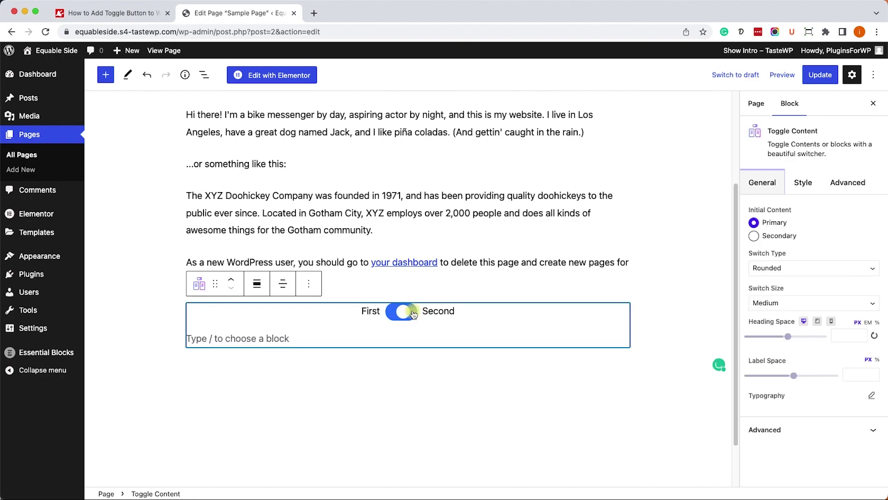
left_click(289, 337)
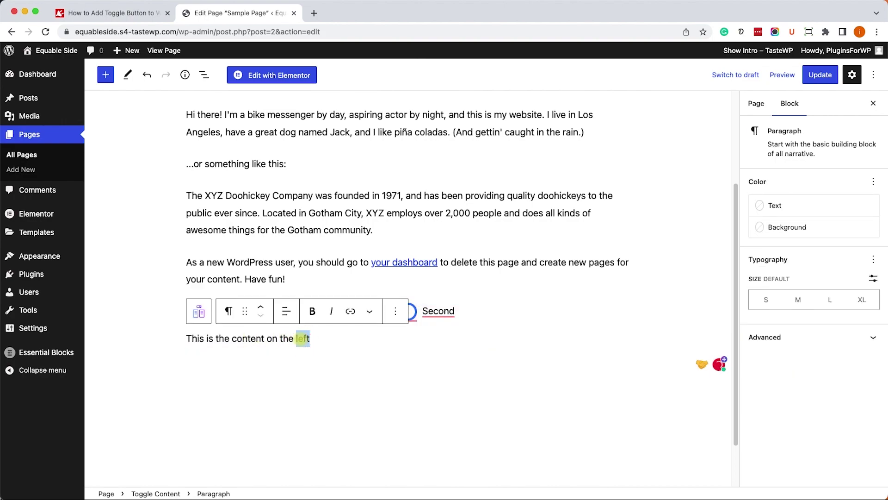
type("right")
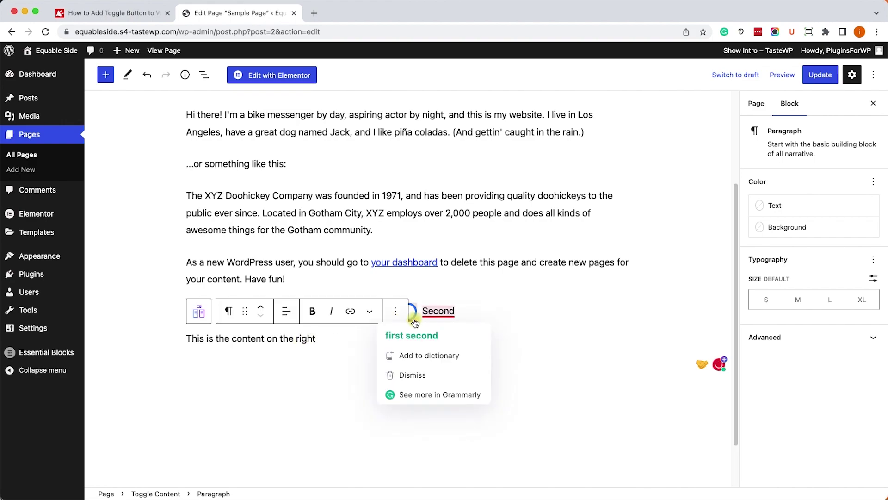
left_click(401, 317)
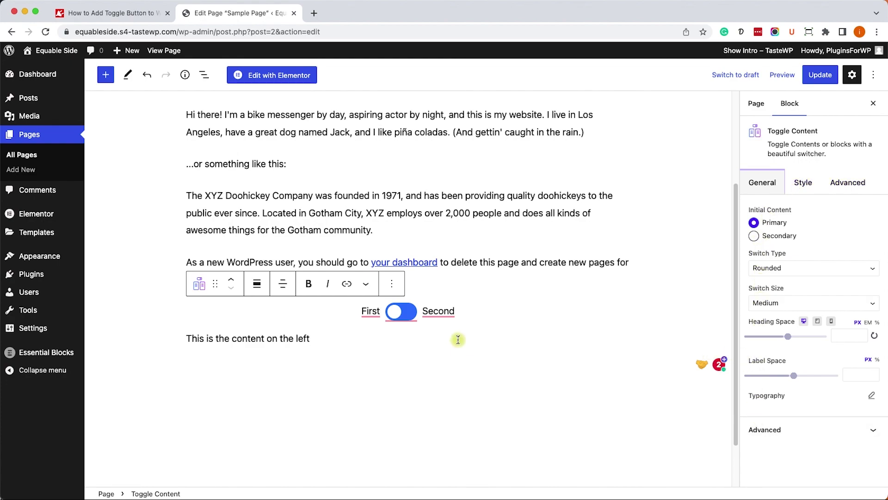
Try the Toggle and rectangular switch types, then set the switch back to Rounded
mouse_move(435, 313)
left_click(790, 268)
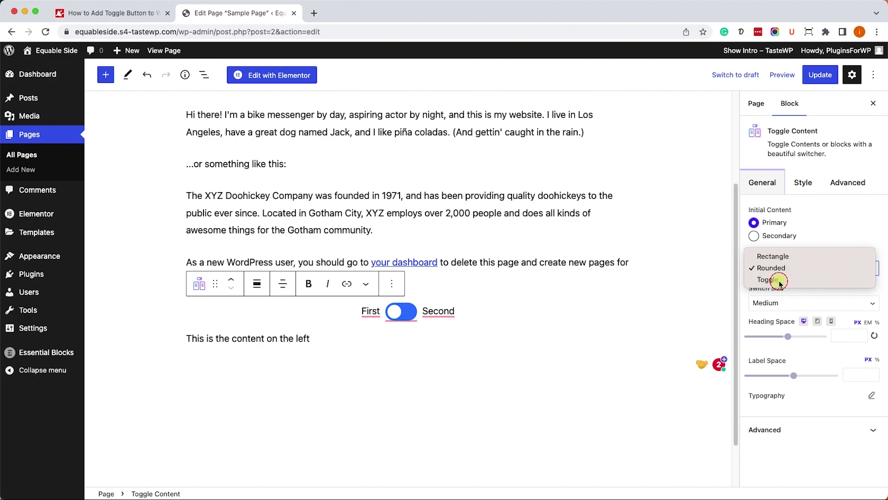
left_click(782, 280)
left_click(781, 270)
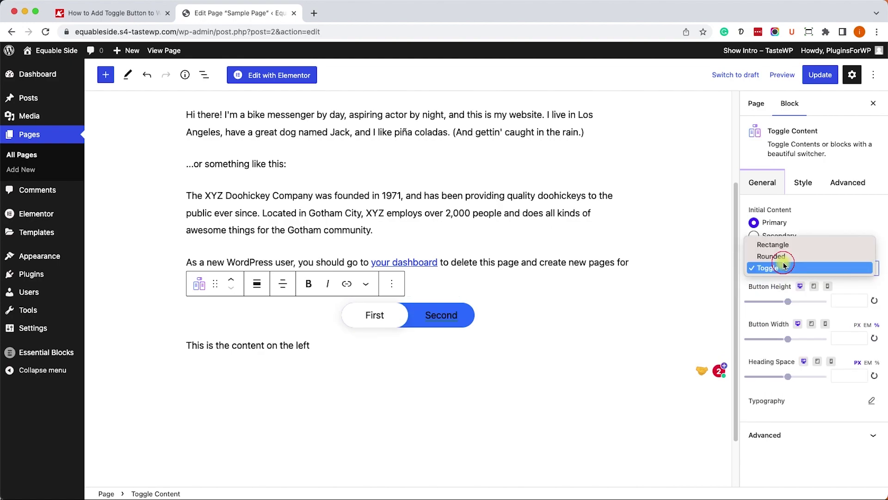
left_click(785, 245)
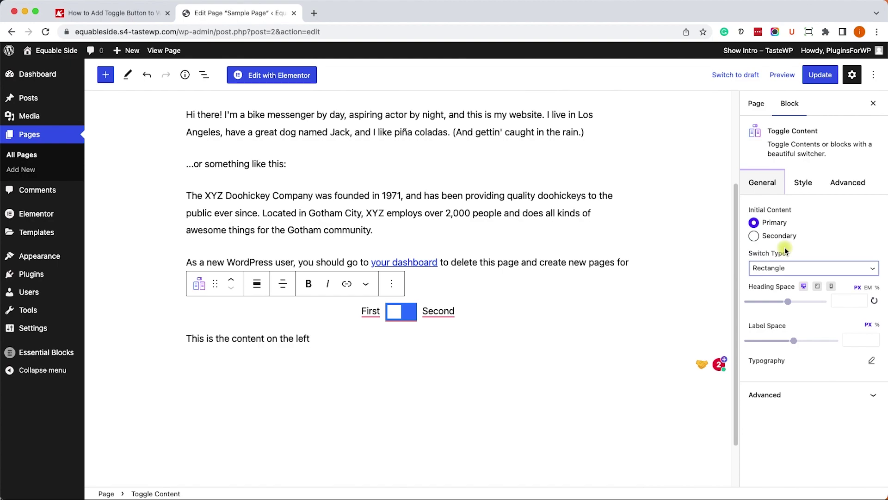
left_click(786, 266)
left_click(787, 277)
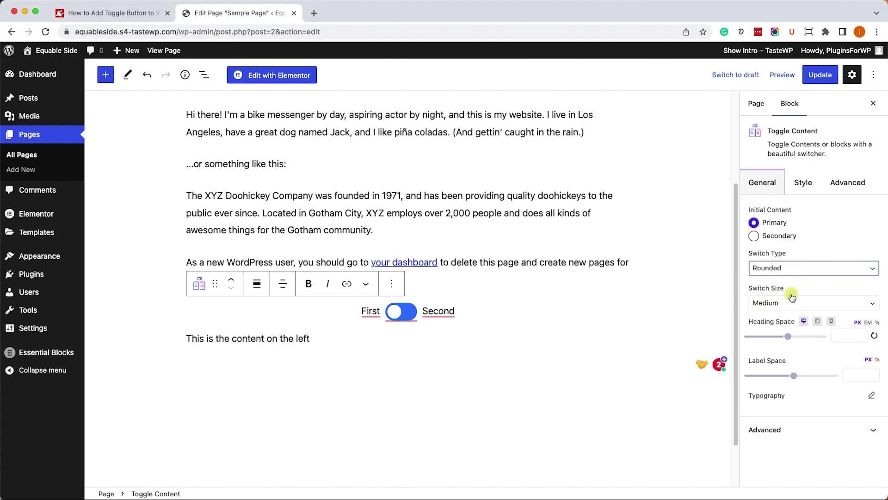
Set the switch background colour to the Pale pink swatch (F78DA7) in the Style settings
left_click(805, 188)
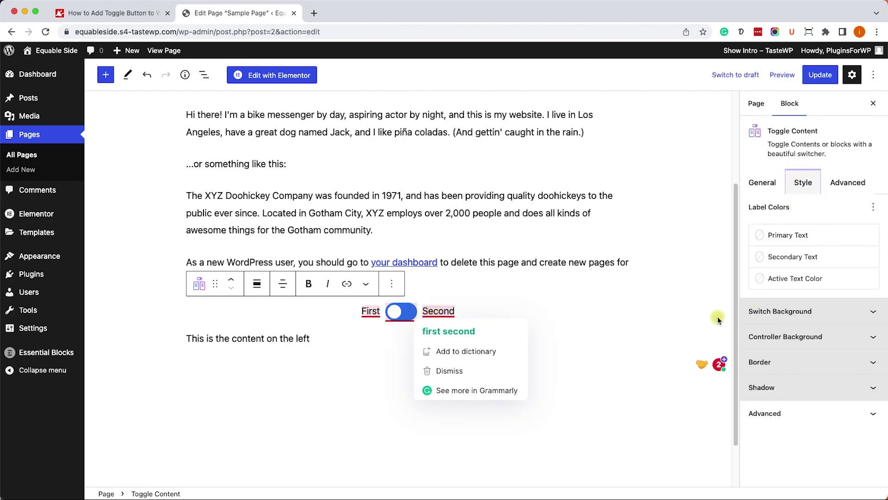
left_click(764, 318)
left_click(763, 383)
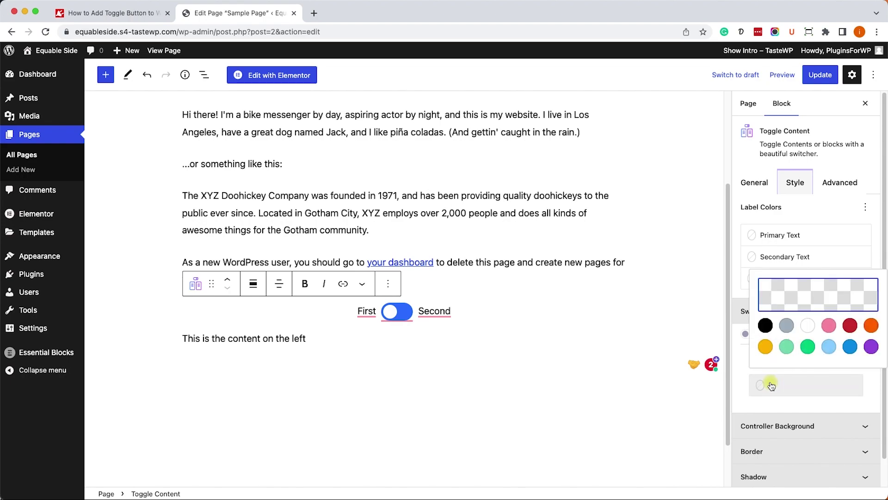
left_click(829, 326)
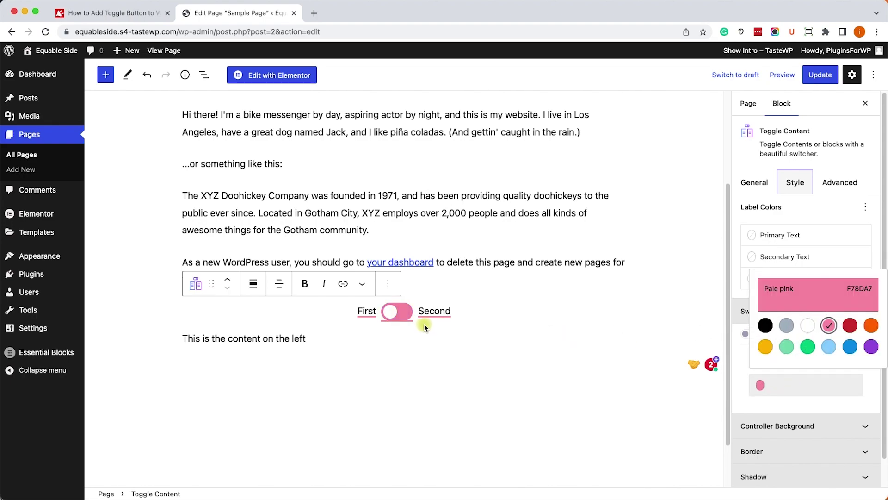
mouse_move(374, 317)
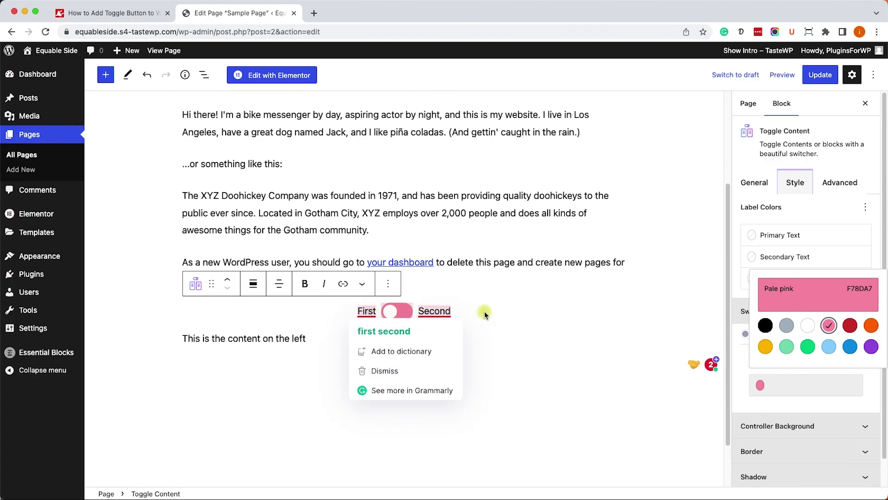
left_click(755, 184)
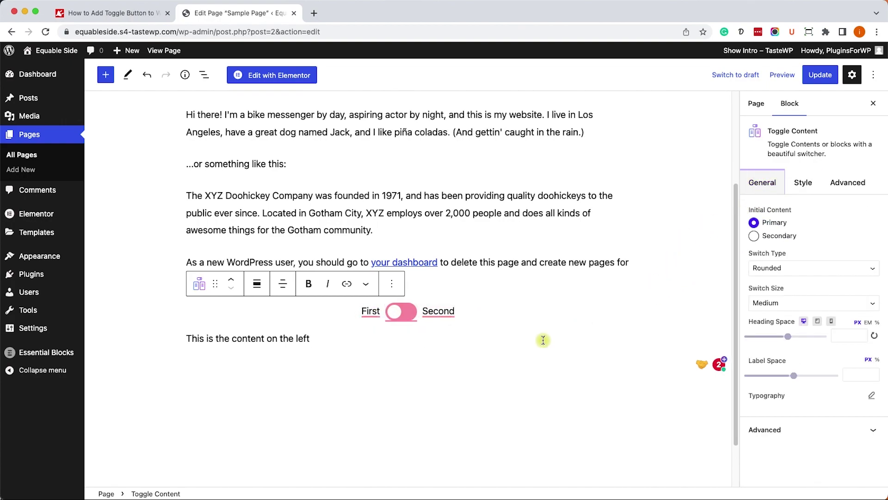
Test the switch, then rename its labels from First and Second to 'left' and 'right'
left_click(439, 311)
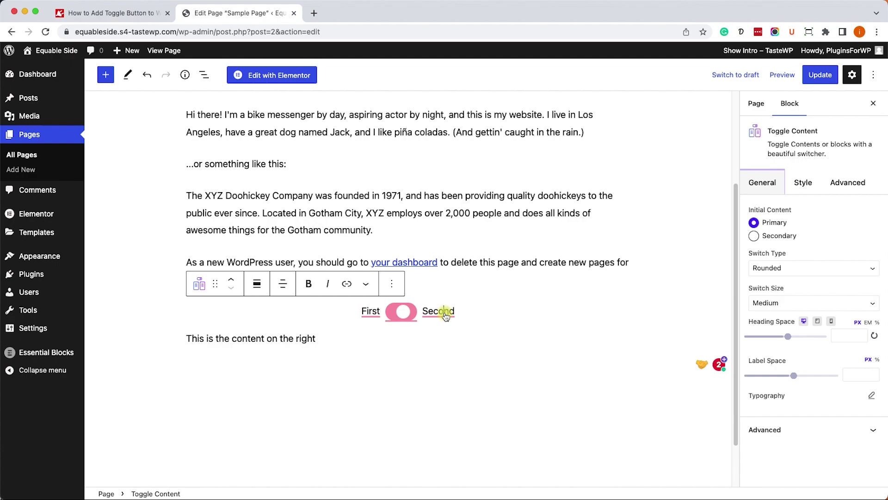
left_click(397, 317)
left_click(371, 315)
double_click(370, 317)
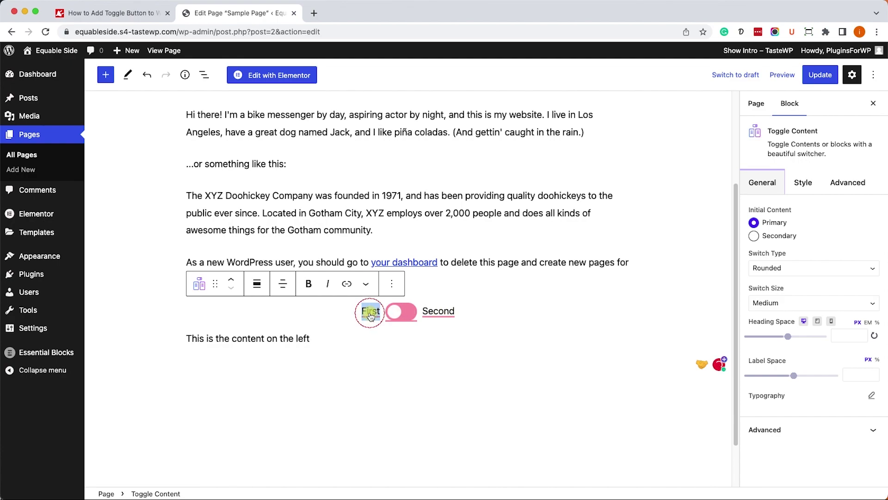
mouse_move(436, 317)
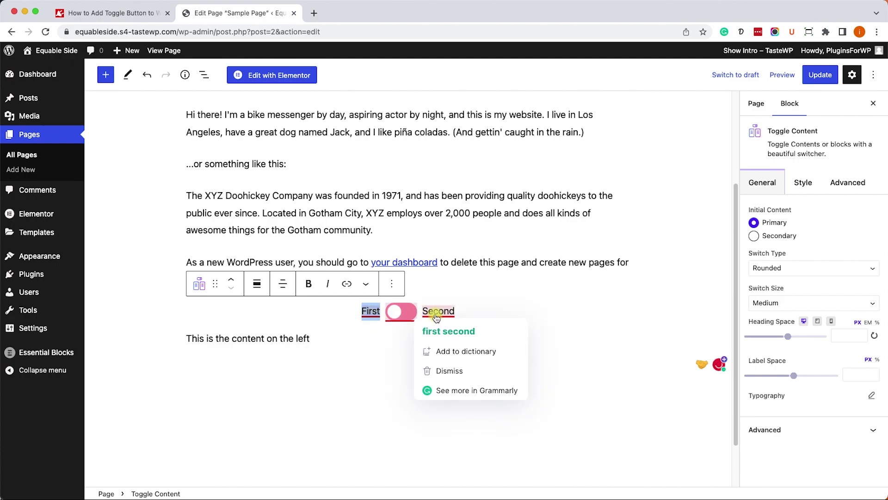
type("left")
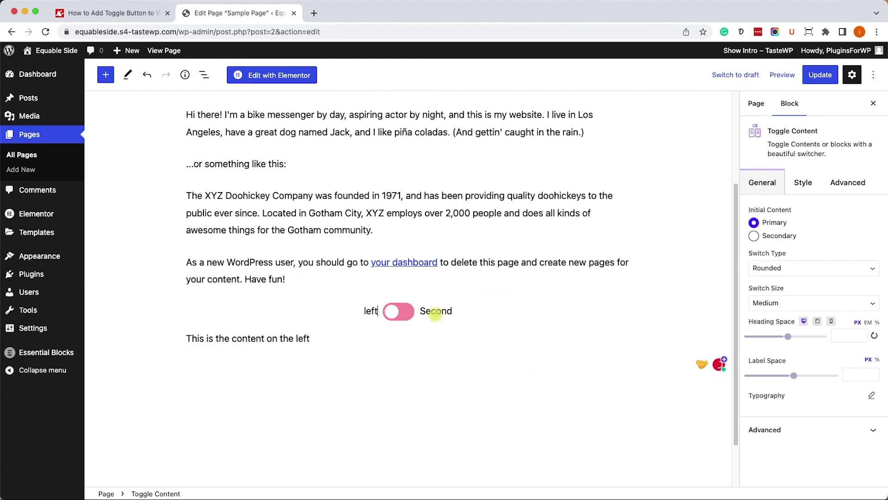
left_click(443, 312)
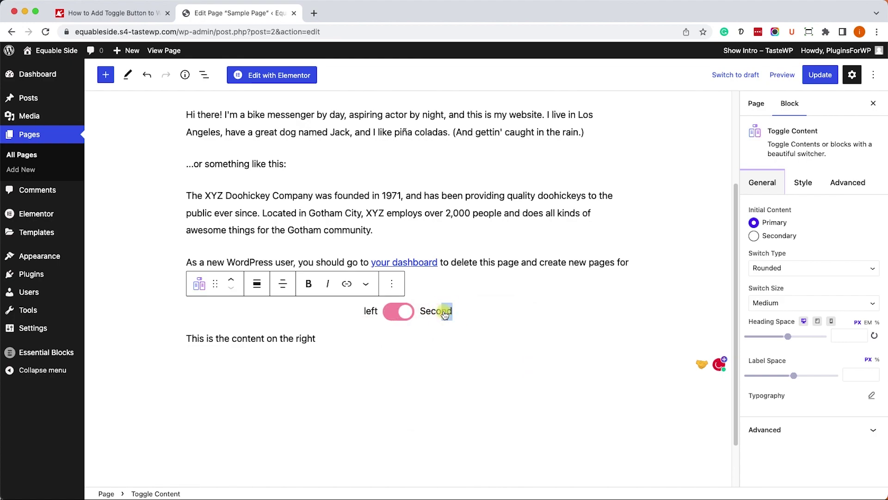
left_click(451, 309)
left_click_drag(421, 313, 472, 317)
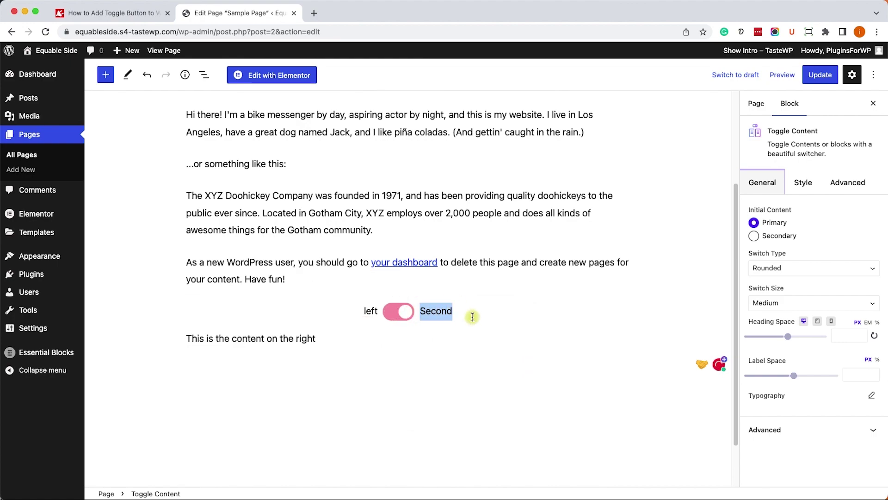
type("right")
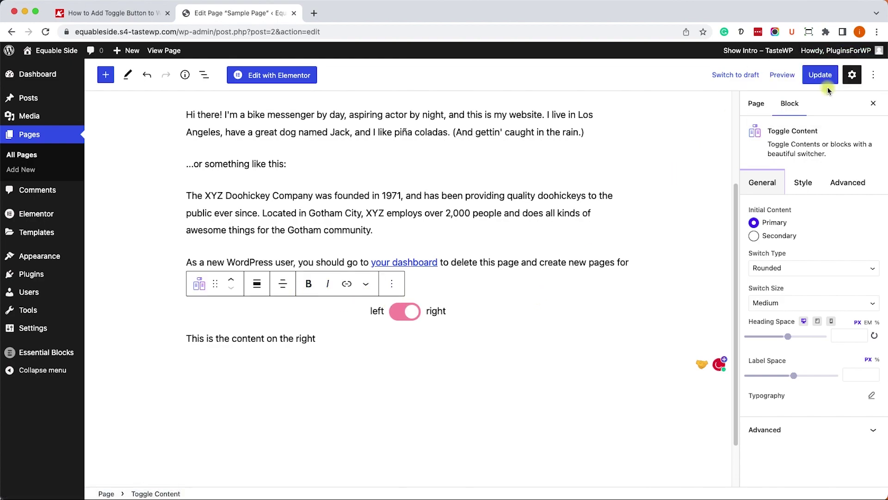
Update the page, view the live Sample Page, and test the toggle swapping left/right content
left_click(820, 75)
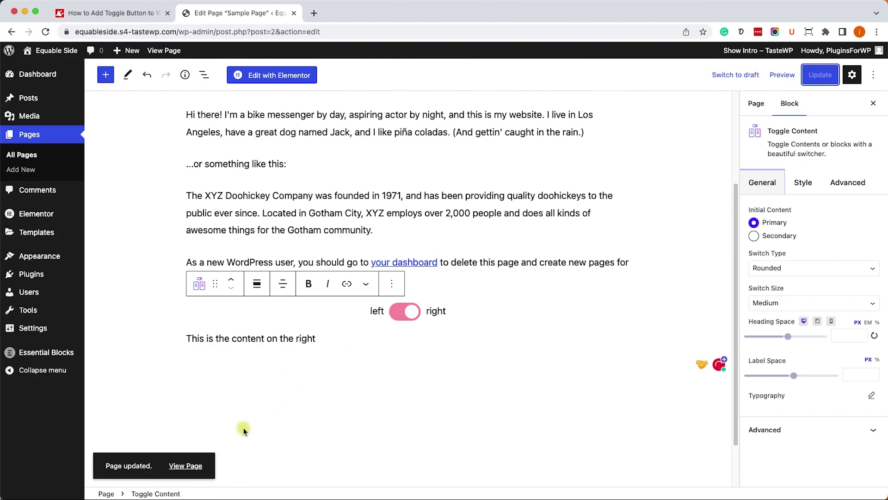
left_click(187, 466)
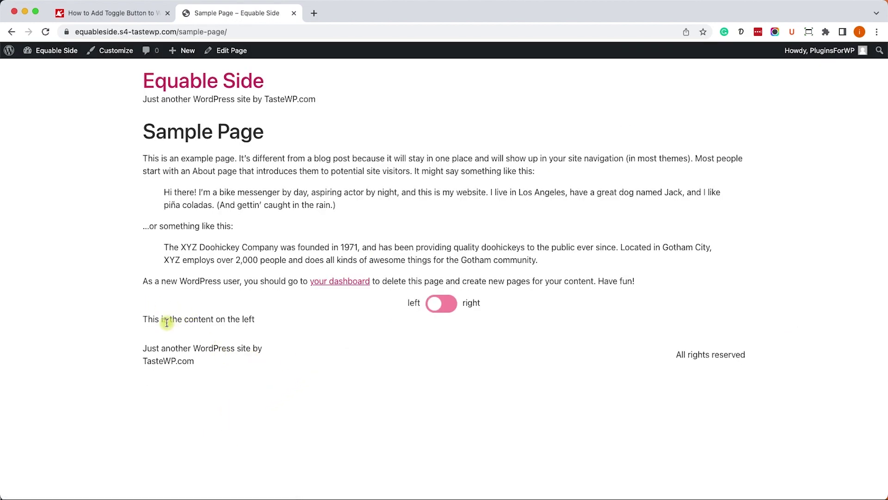
left_click_drag(170, 319, 234, 319)
double_click(248, 319)
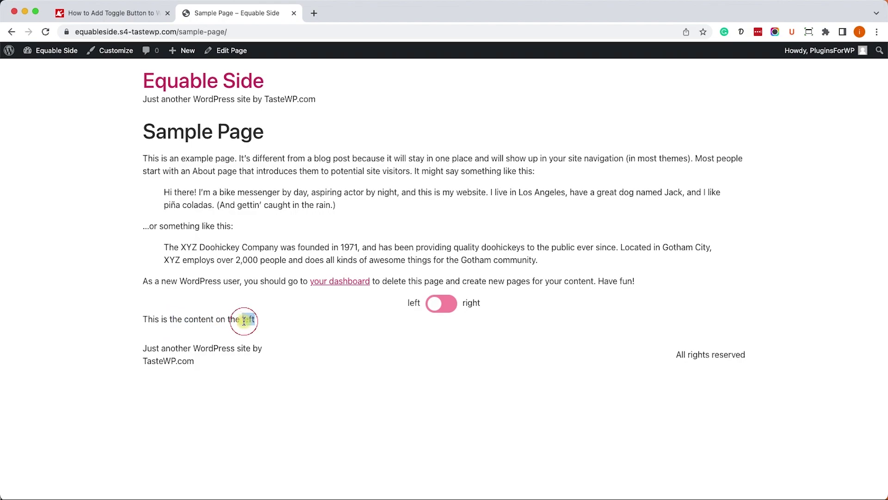
left_click(454, 304)
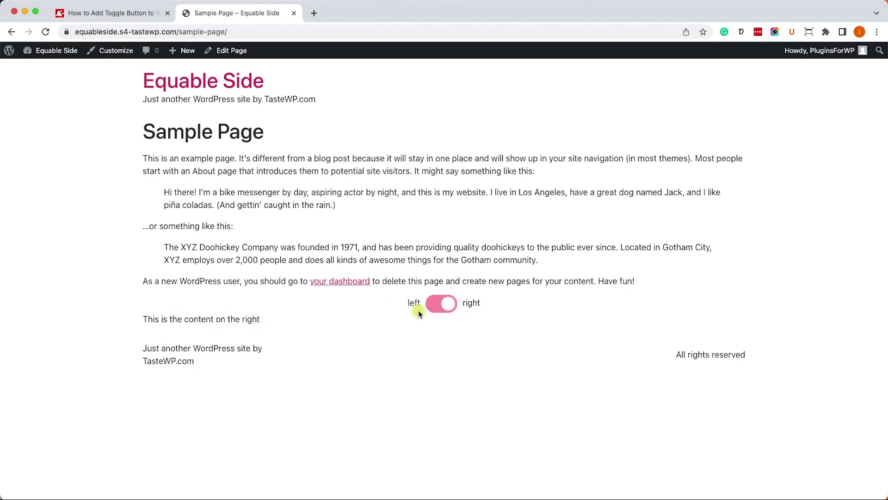
left_click(432, 307)
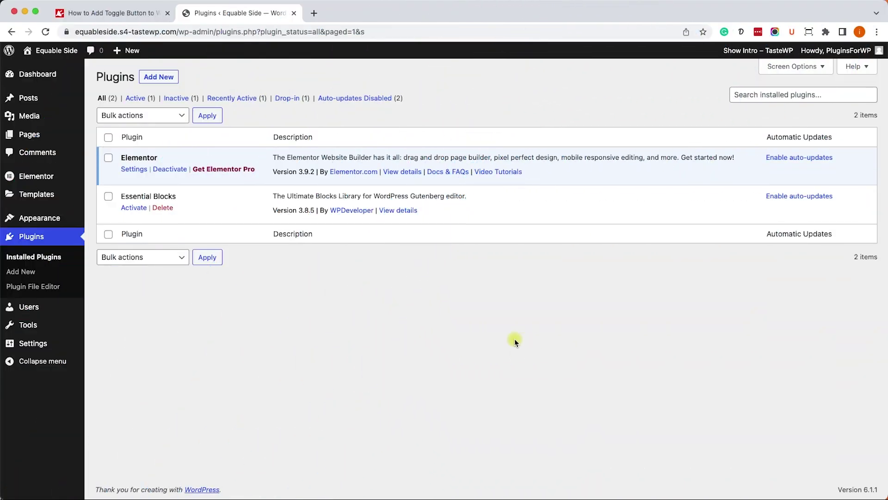
Search plugins for 'essential ad', then install and activate Essential Addons for Elementor
left_click(152, 78)
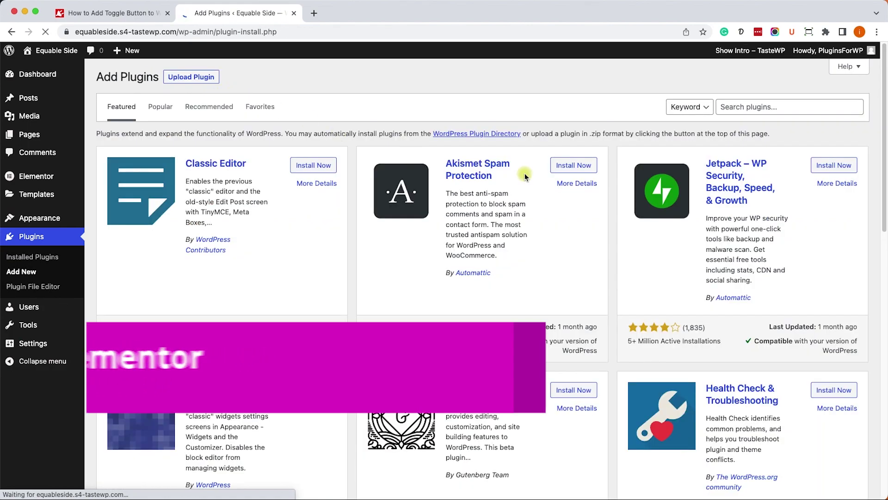
left_click(728, 111)
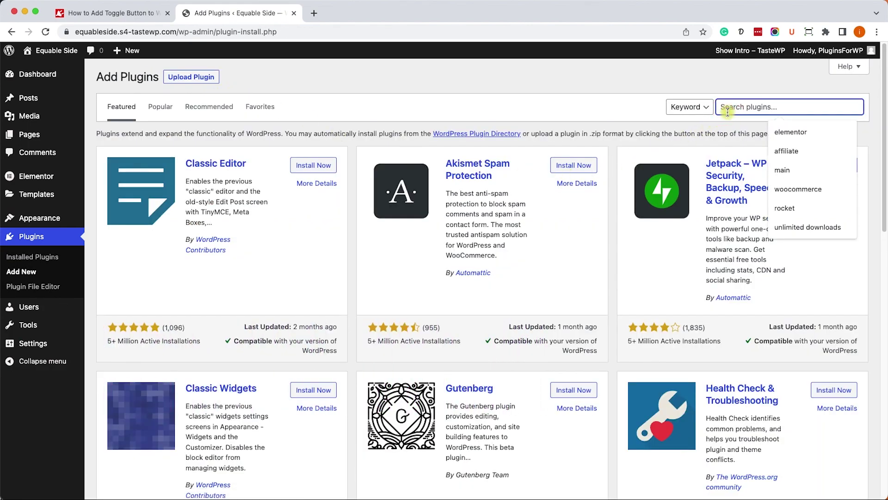
type("essential")
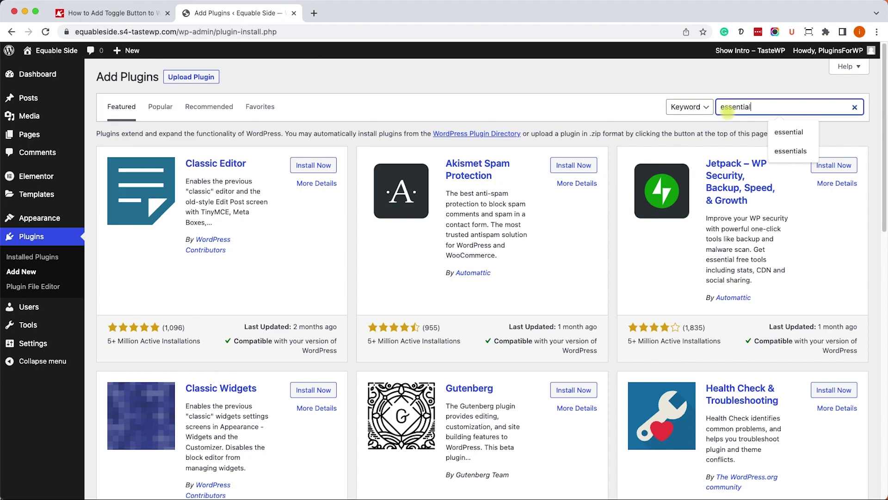
type(" addons")
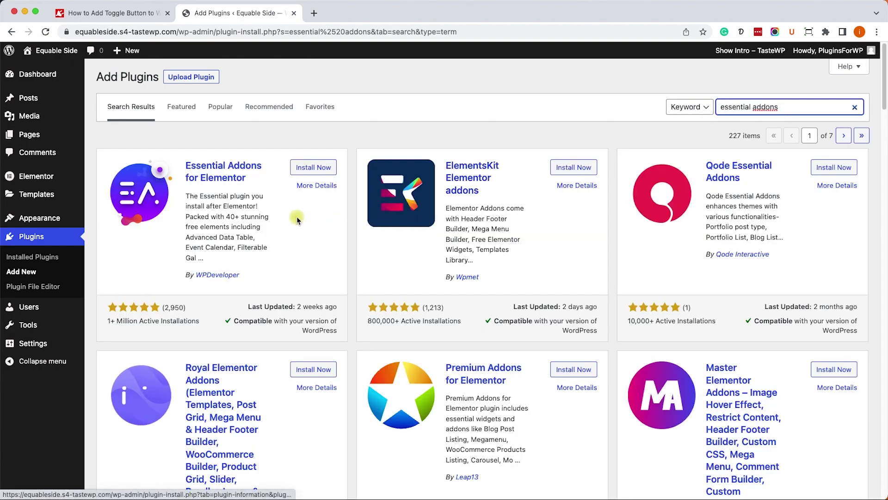
left_click(311, 168)
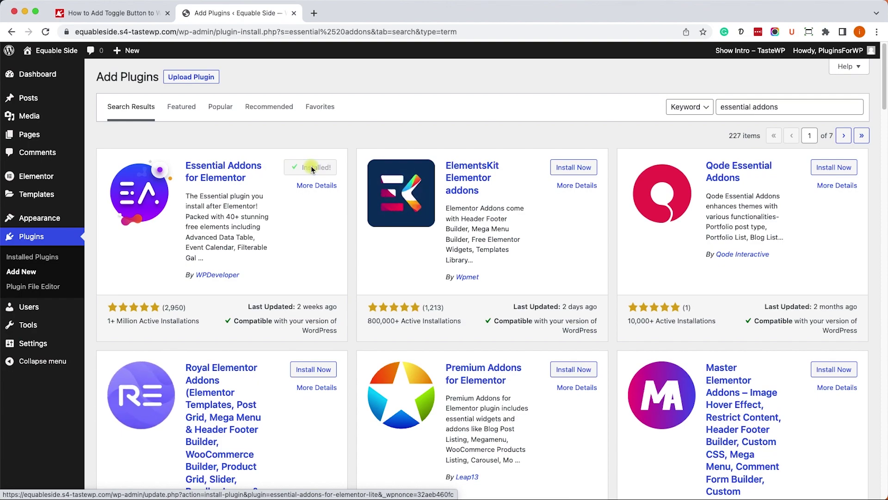
left_click(311, 170)
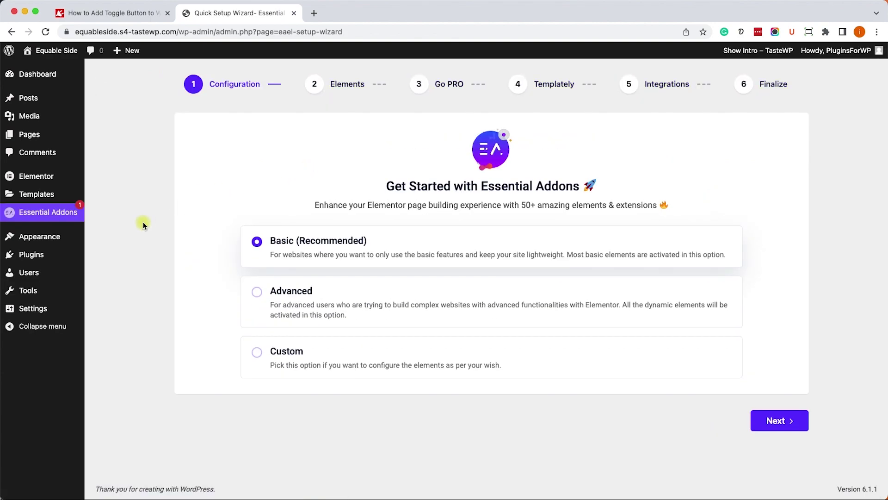
Upload essential-addons-elementor (6).zip as a new plugin, install it and activate it
mouse_move(31, 254)
left_click(106, 272)
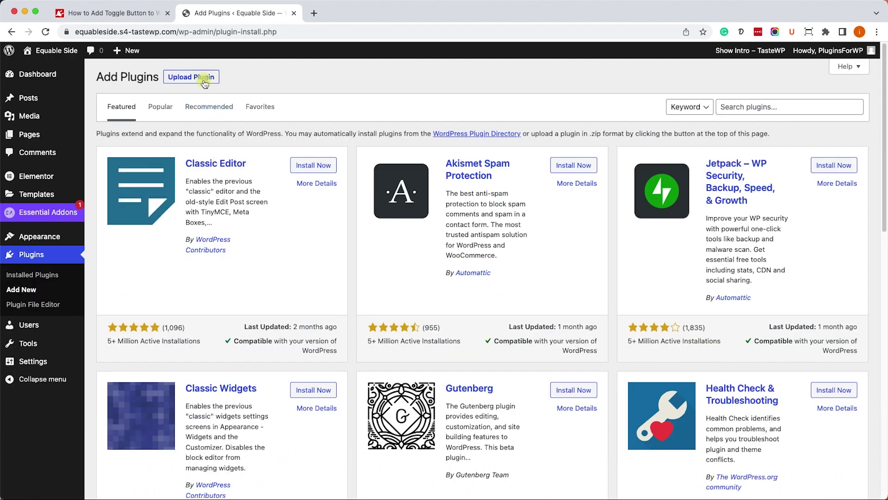
left_click(201, 78)
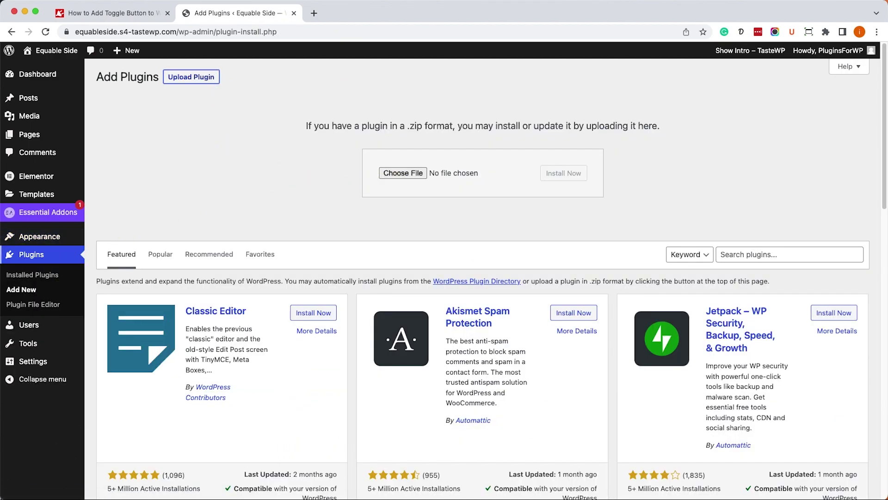
left_click_drag(145, 257, 407, 172)
left_click(574, 174)
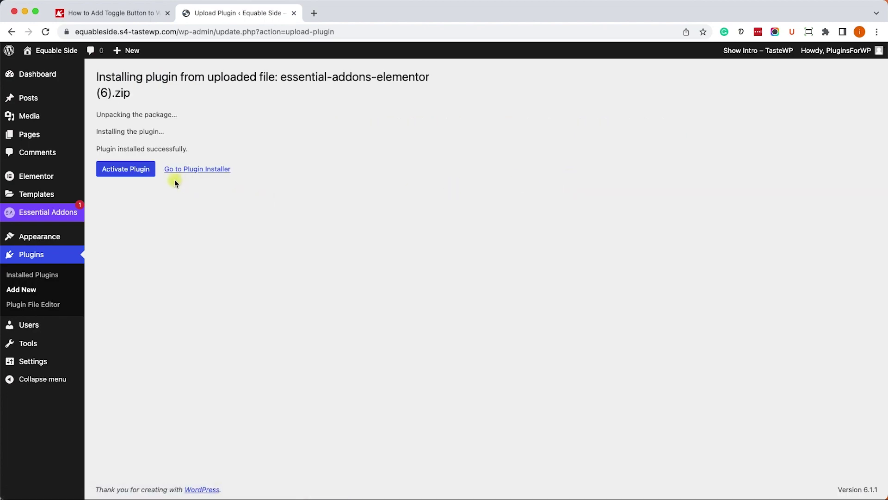
left_click(145, 176)
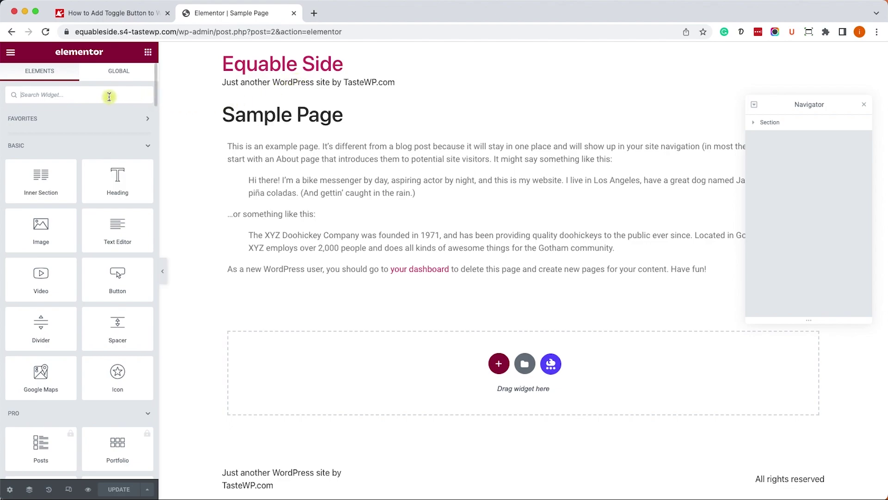
Drag the Toggle widget found via 'toggl' onto the Sample Page and test switching it
type("toggle")
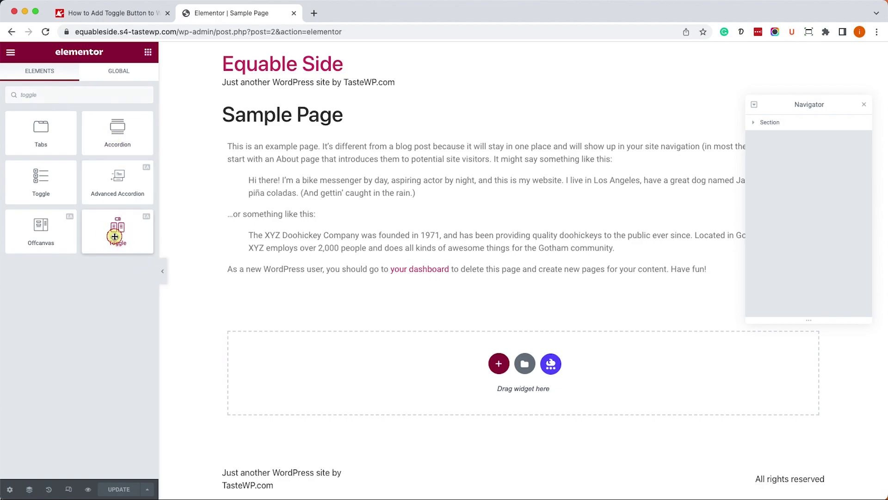
left_click_drag(115, 236, 363, 273)
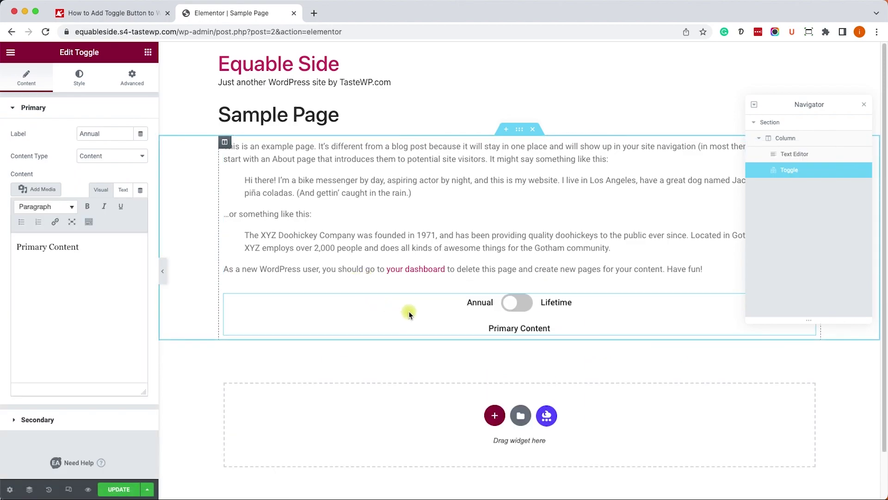
left_click(518, 305)
left_click(514, 305)
left_click(511, 305)
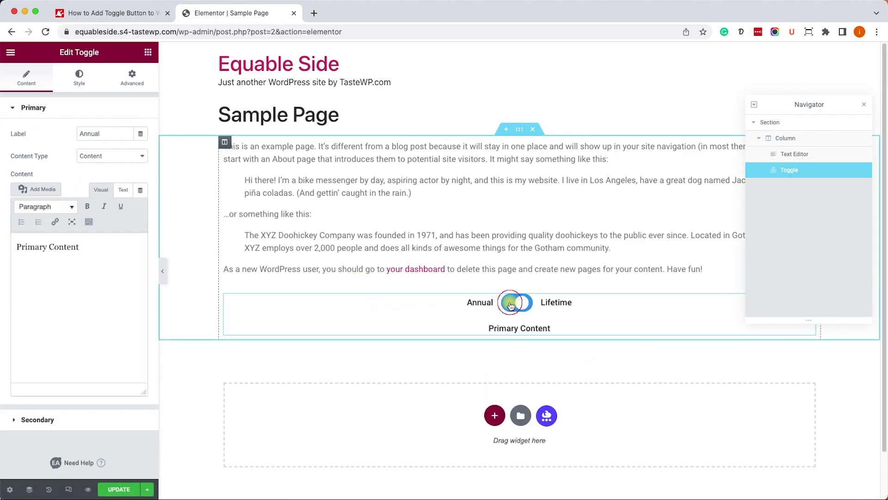
Review the Primary label 'Annual' and the primary content text, then open the Style tab
left_click(33, 106)
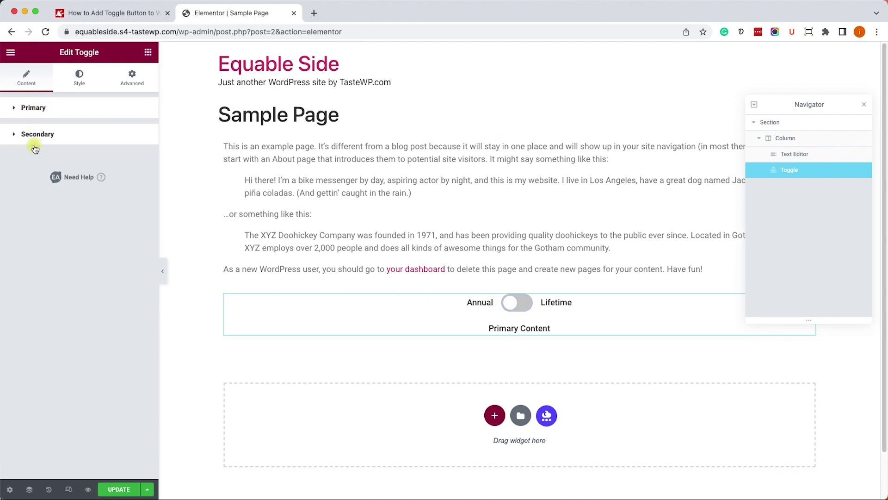
left_click(40, 113)
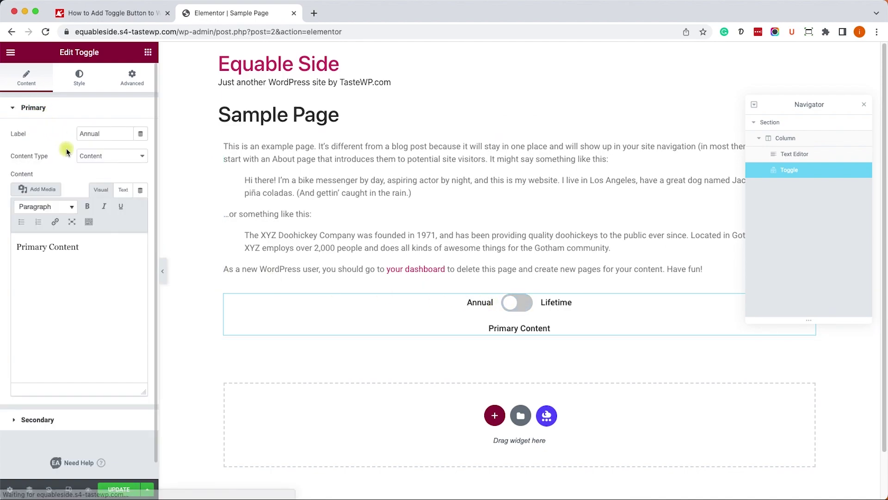
double_click(92, 134)
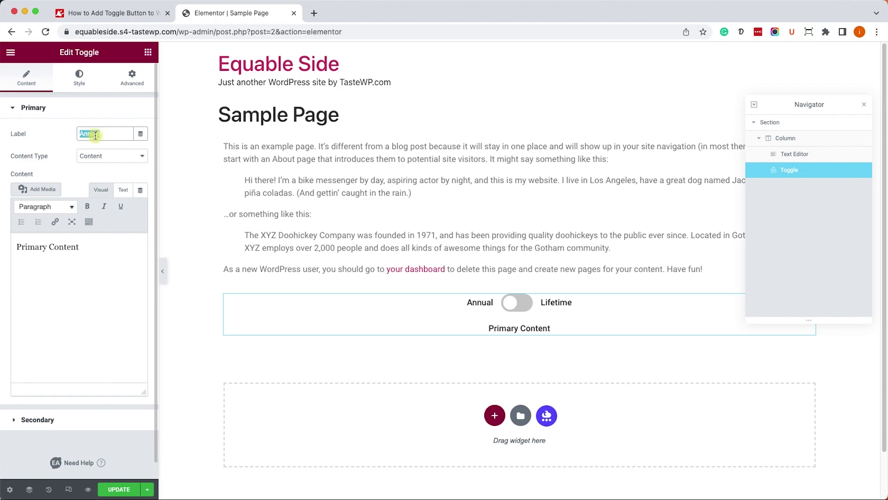
double_click(91, 257)
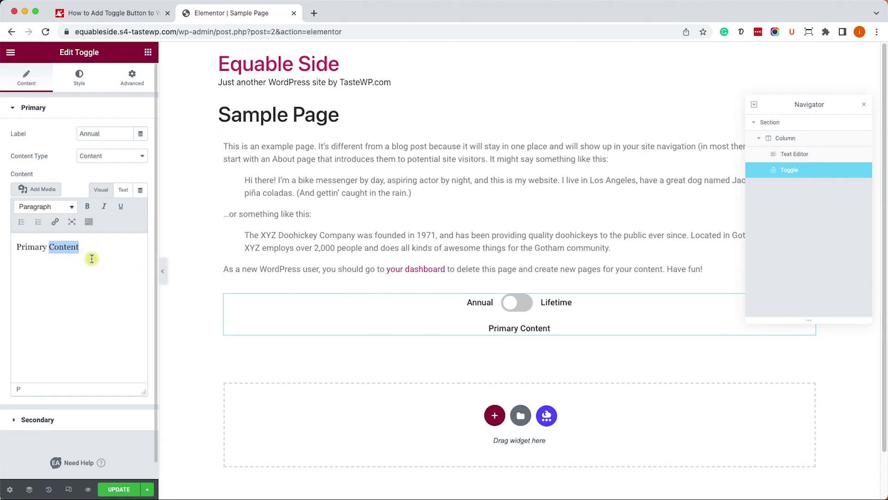
left_click(92, 259)
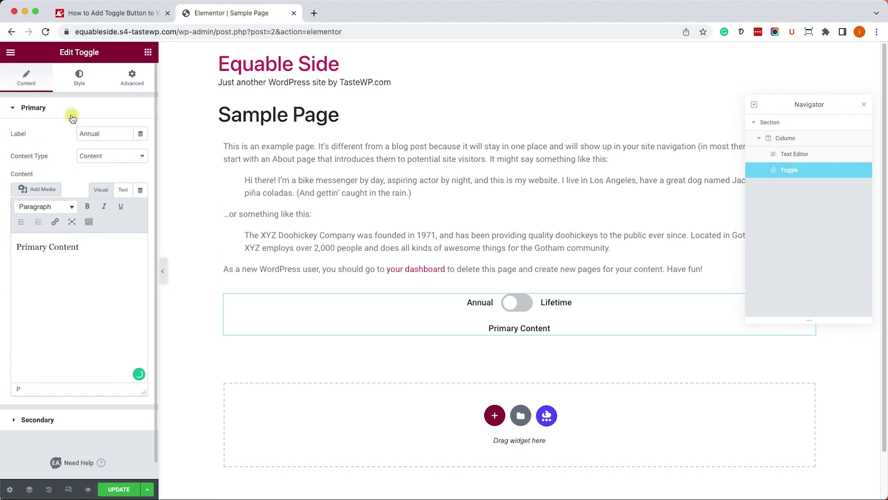
left_click(80, 78)
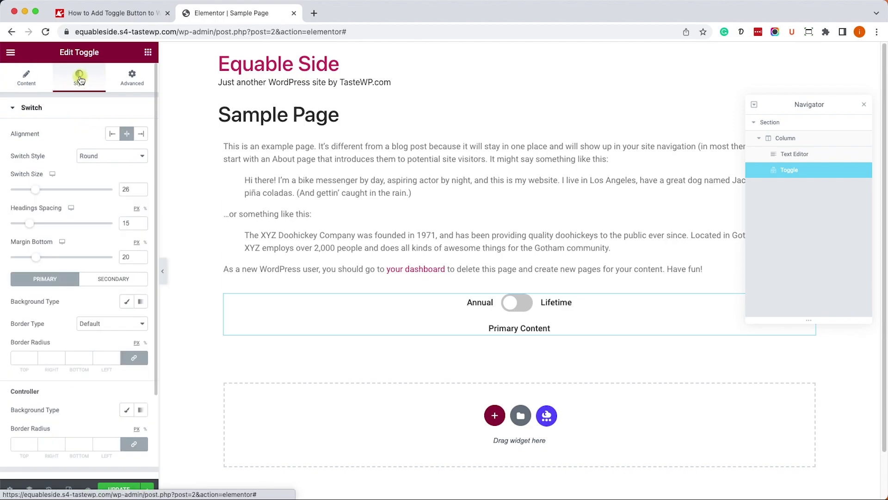
Keep the switch shape Round and give the switch a classic red background
left_click(98, 157)
left_click(101, 165)
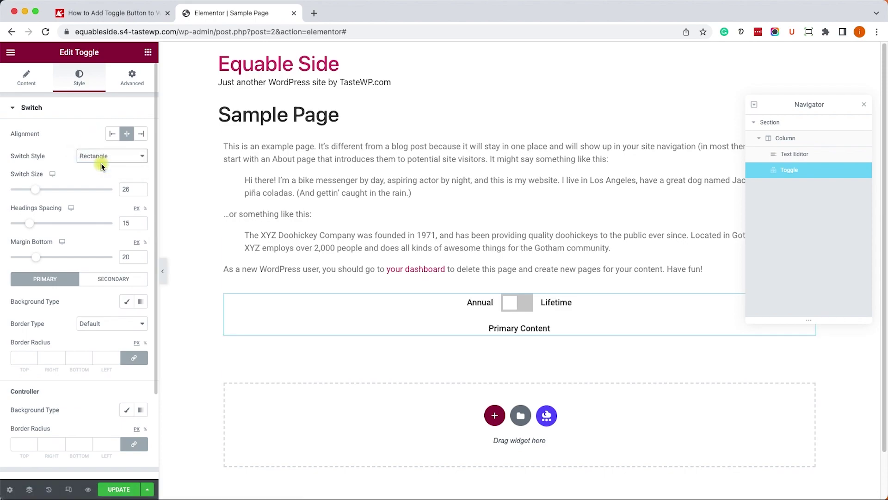
left_click(101, 162)
left_click(100, 145)
left_click(131, 302)
left_click(141, 323)
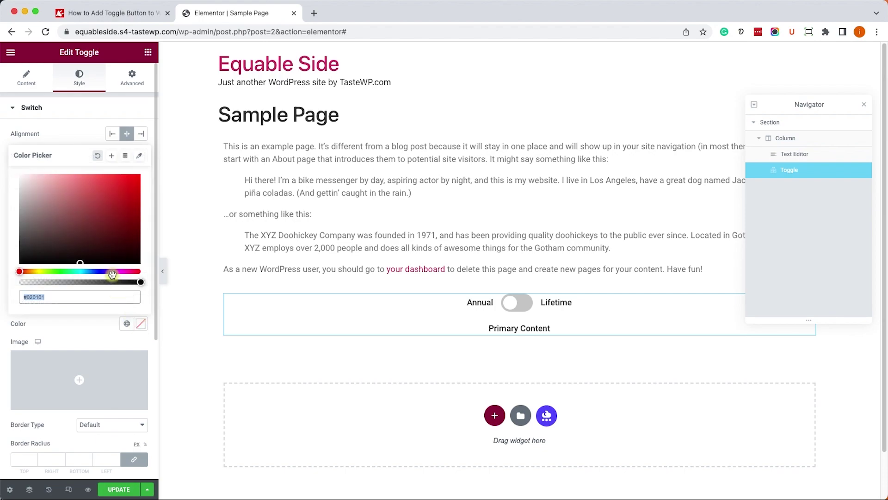
left_click(110, 204)
left_click(140, 323)
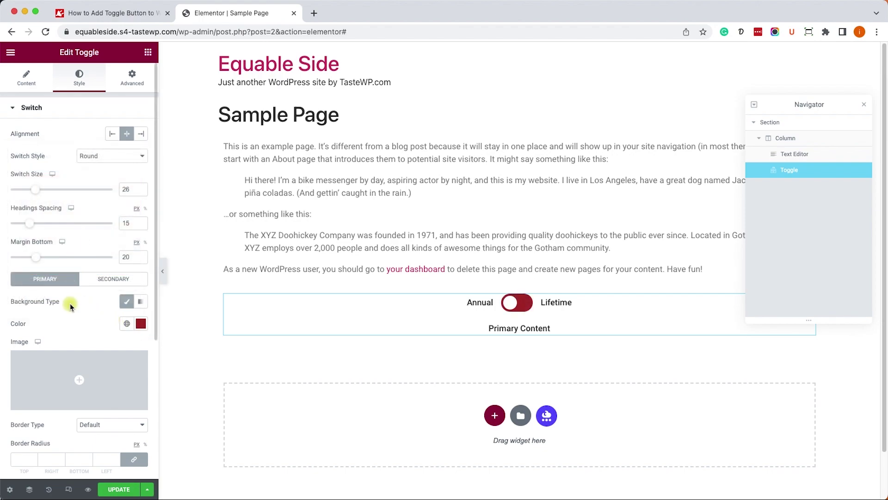
Colour the Annual label red and the Lifetime label magenta (#FF00DC), then update the page
left_click(53, 115)
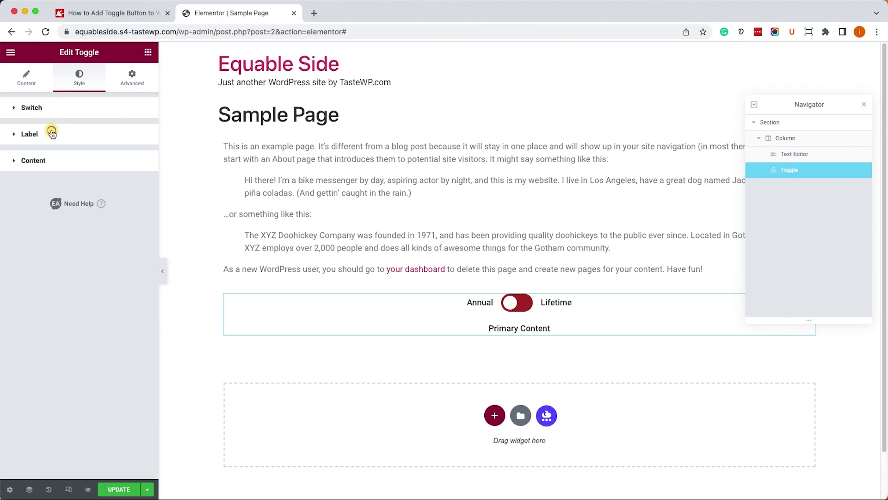
left_click(52, 134)
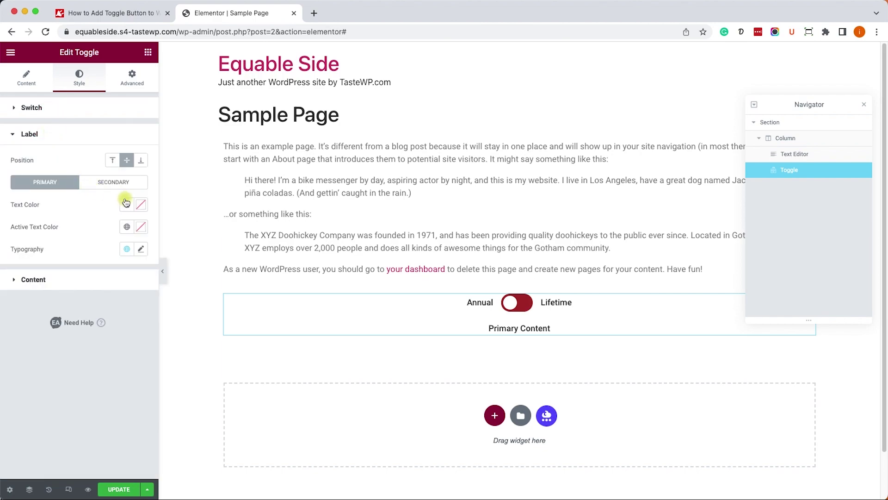
left_click(139, 204)
left_click_drag(100, 248, 126, 242)
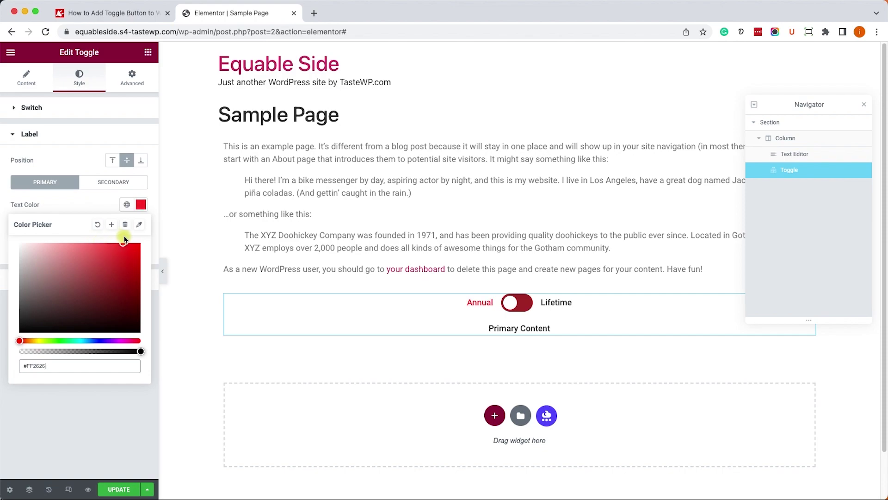
left_click(141, 206)
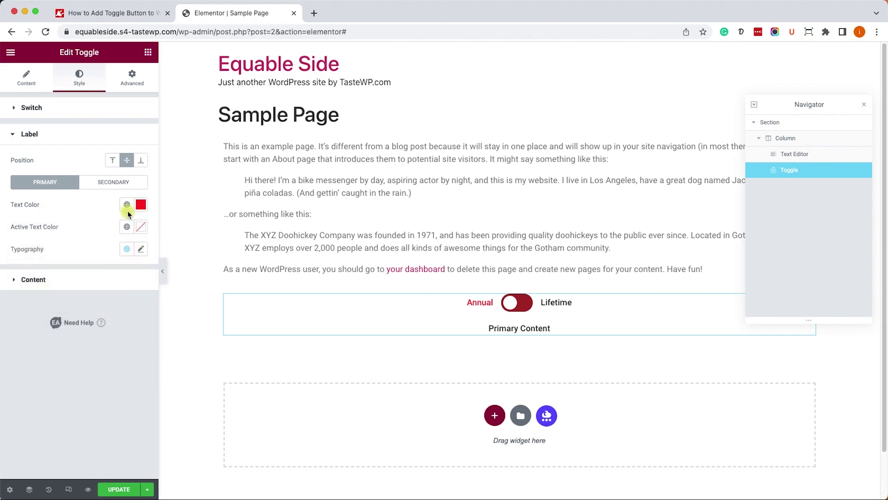
left_click(129, 185)
left_click(139, 205)
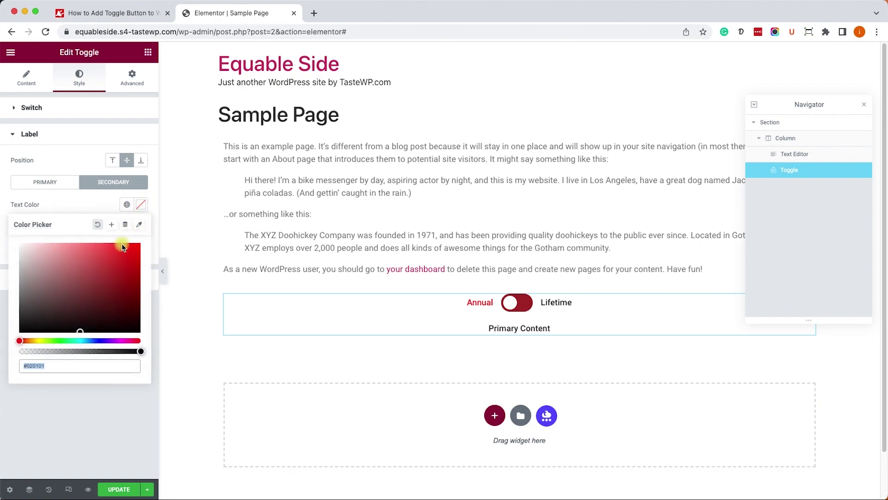
left_click(124, 340)
left_click_drag(121, 282, 143, 241)
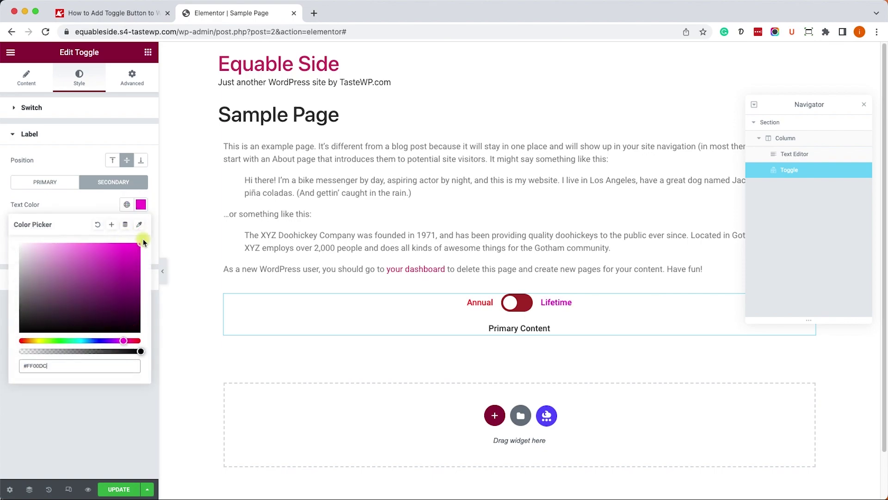
left_click(137, 207)
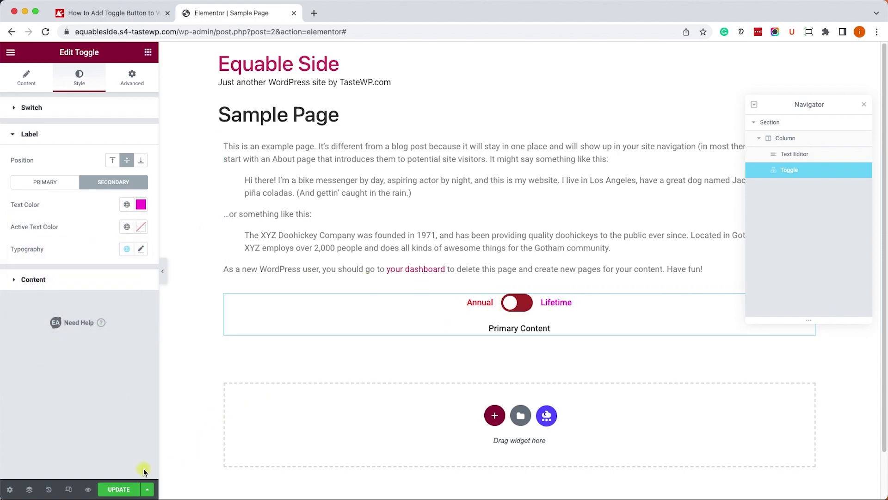
left_click(126, 489)
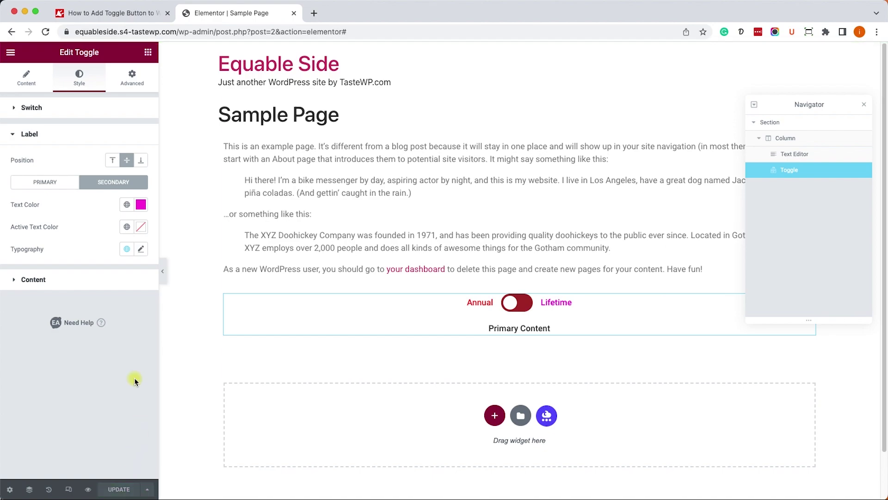
View the live Sample Page and flip the toggle between Primary and Secondary Content several times
left_click(10, 52)
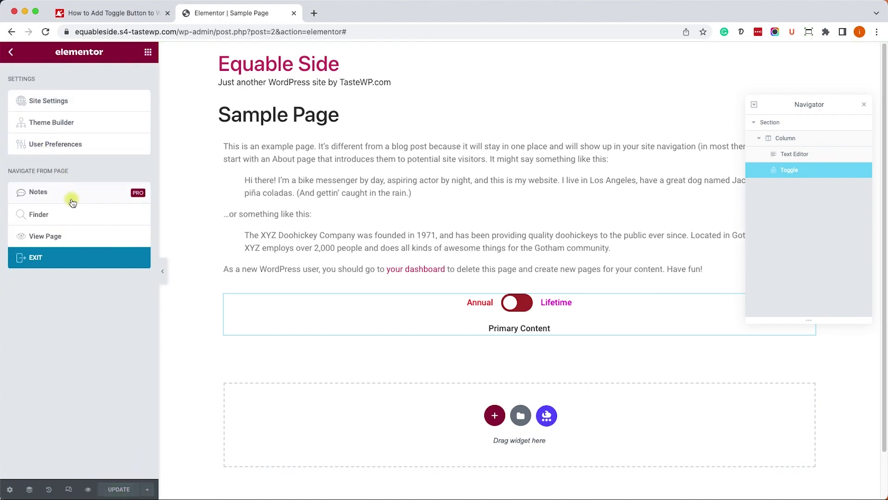
left_click(73, 235)
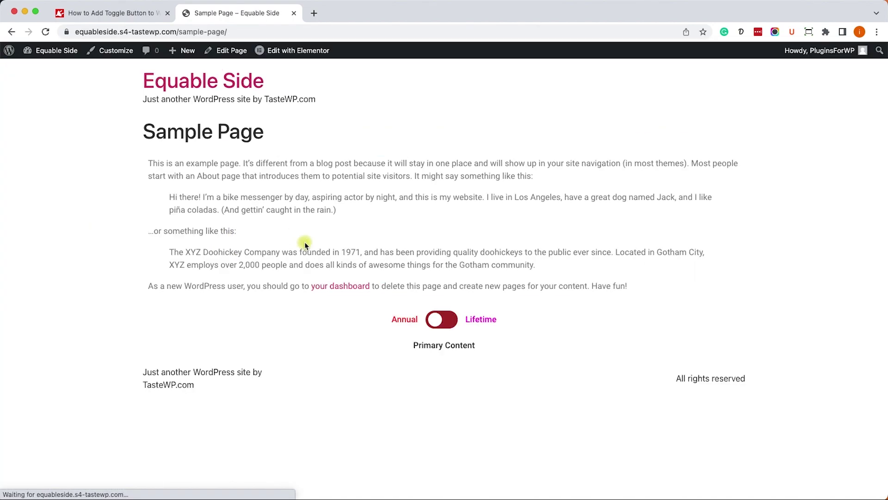
left_click(435, 318)
left_click(444, 321)
left_click(444, 322)
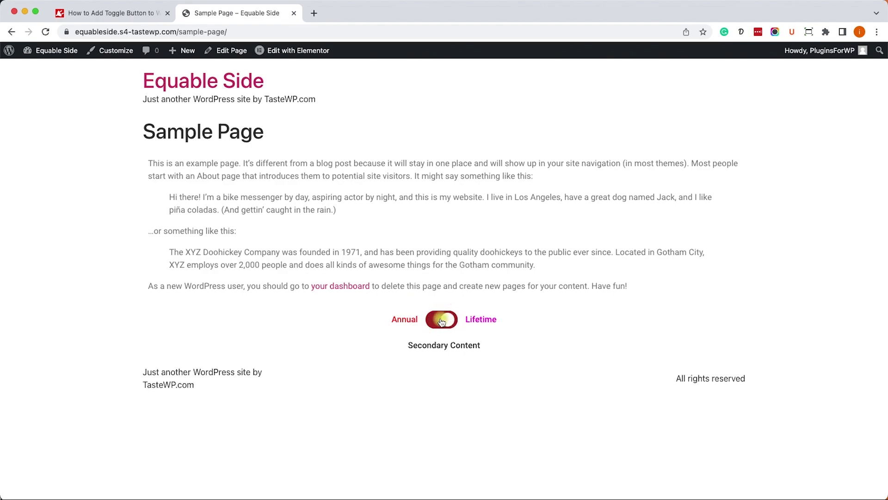
left_click(444, 321)
left_click(443, 322)
left_click(443, 322)
left_click(442, 322)
left_click(443, 322)
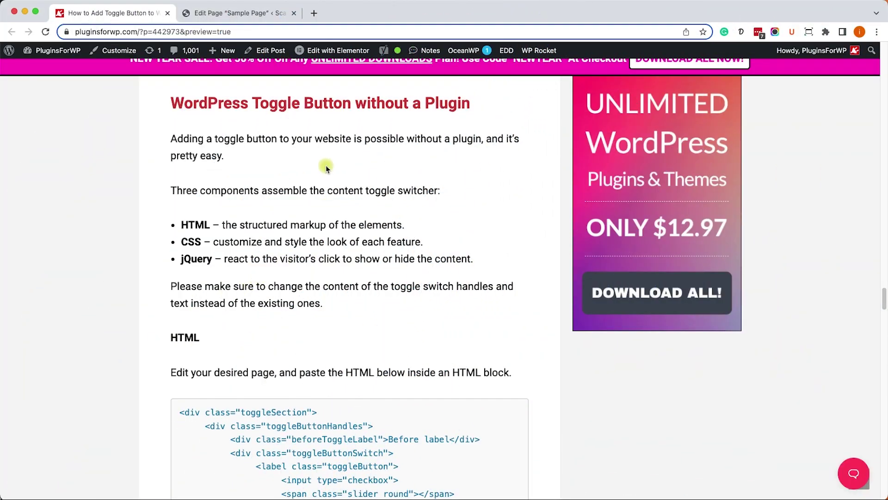
Copy the article's toggle HTML code block and go to the Sample Page editor tab
left_click_drag(249, 103, 432, 111)
left_click(433, 110)
scroll(187, 259, "down", 5)
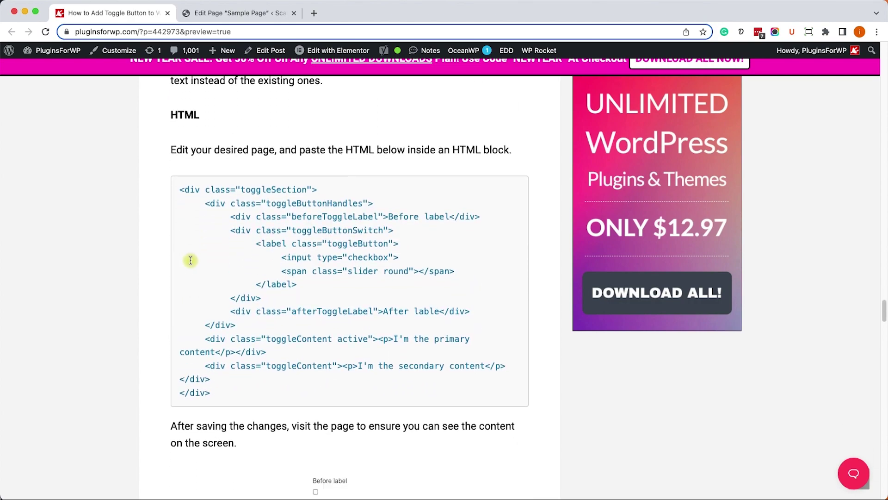
left_click_drag(237, 394, 185, 190)
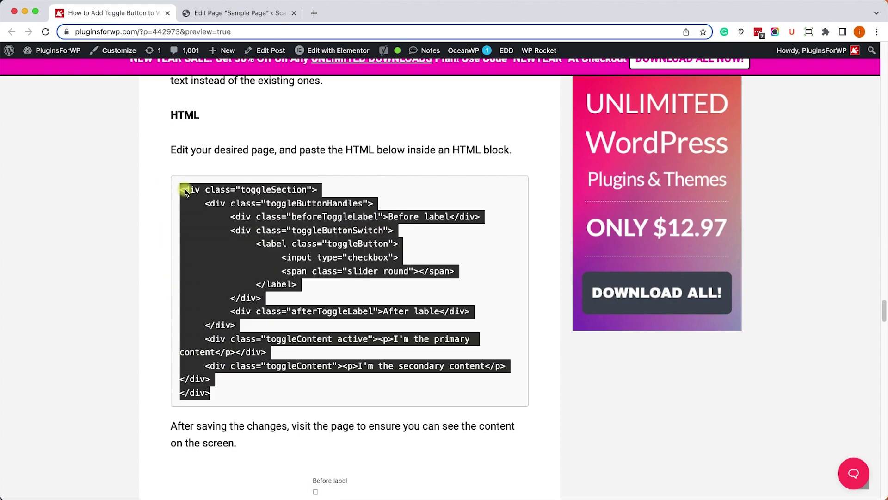
right_click(218, 205)
left_click(240, 230)
left_click(244, 229)
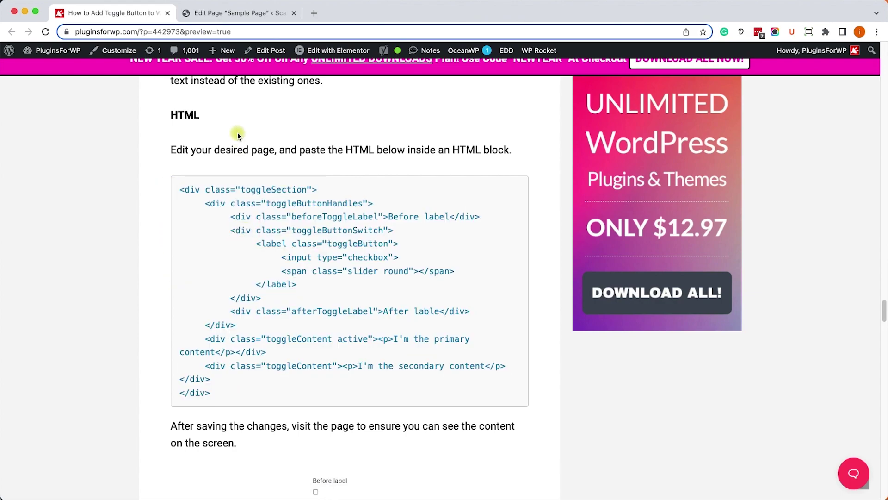
left_click(236, 15)
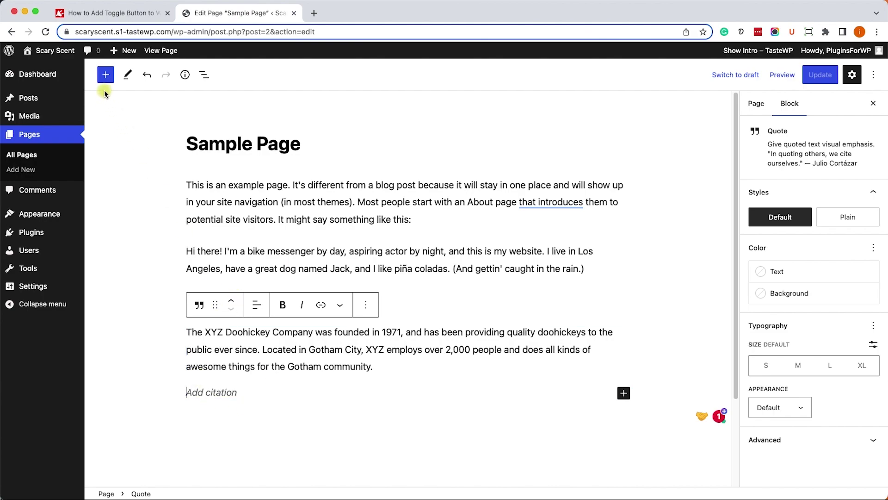
Insert a Custom HTML block and paste the copied toggle HTML into it
left_click(106, 75)
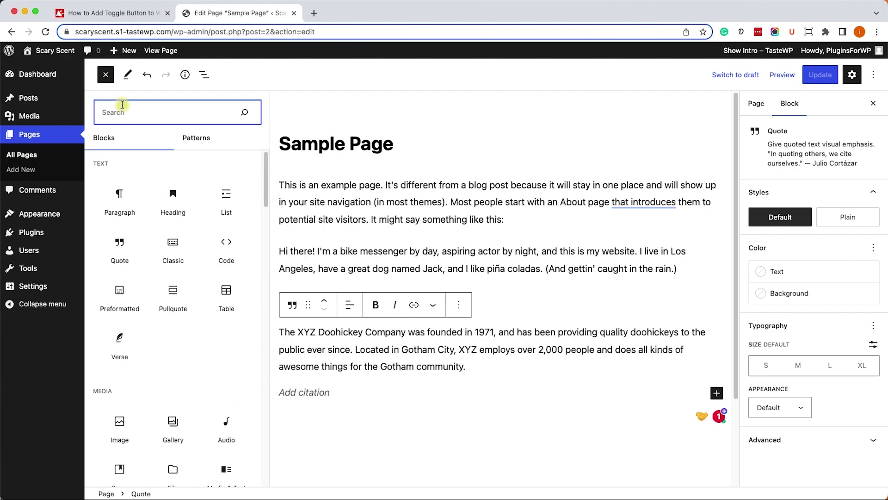
type("html")
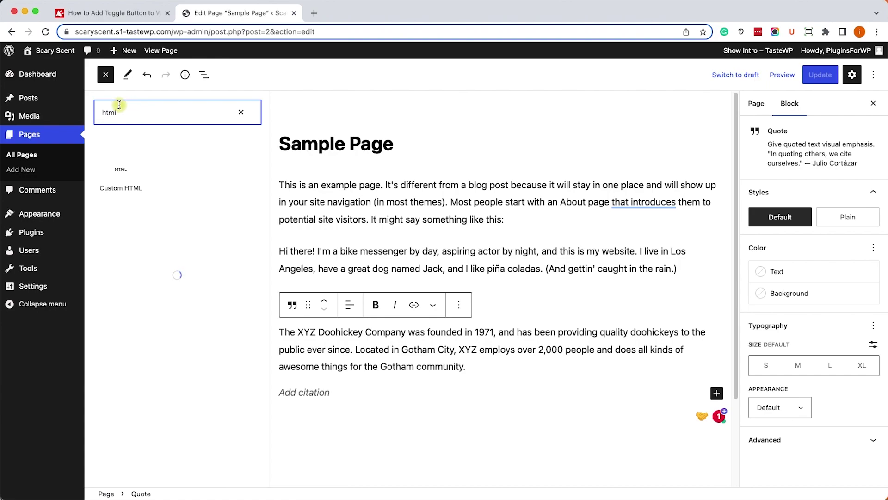
left_click(119, 168)
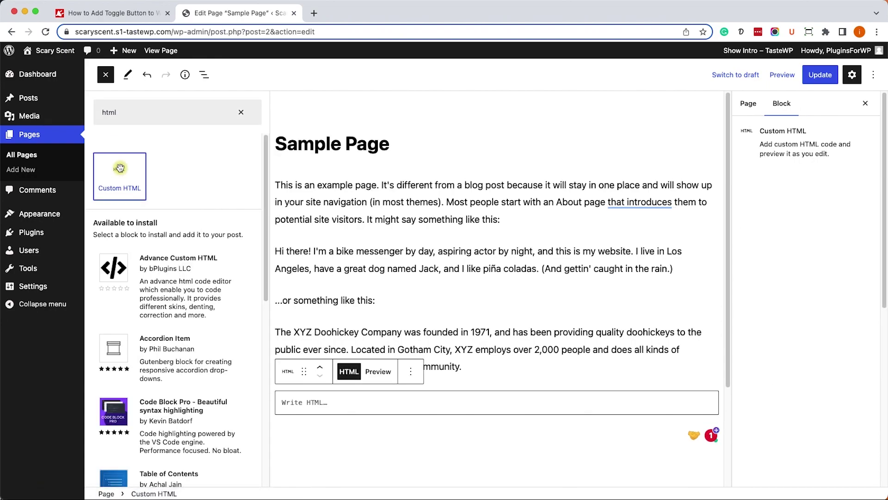
left_click(369, 404)
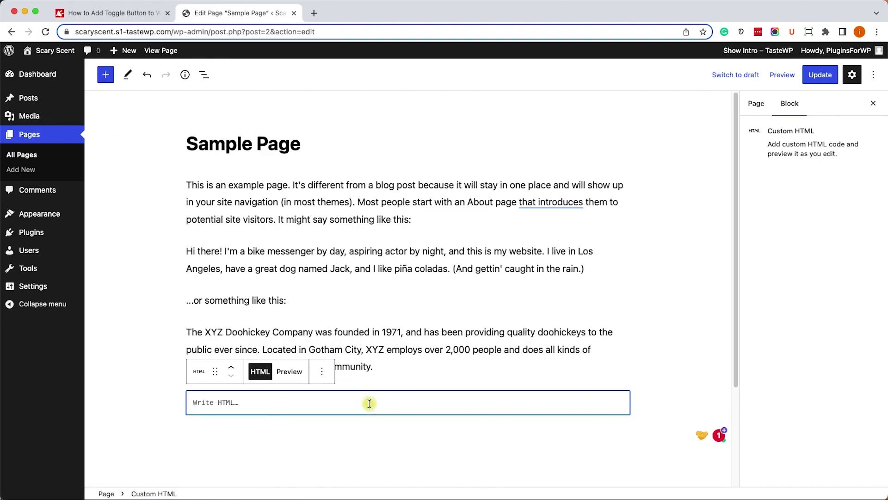
key("super+v")
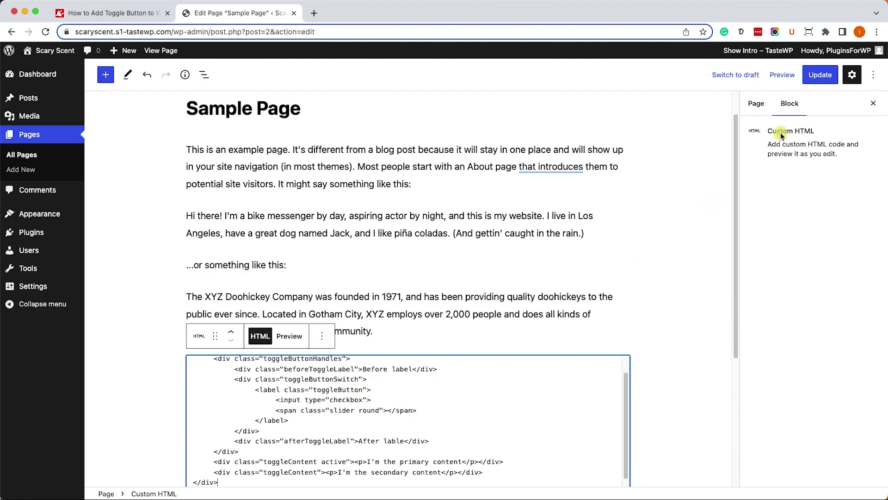
Update the Sample Page and open the published page in its new tab
left_click(821, 74)
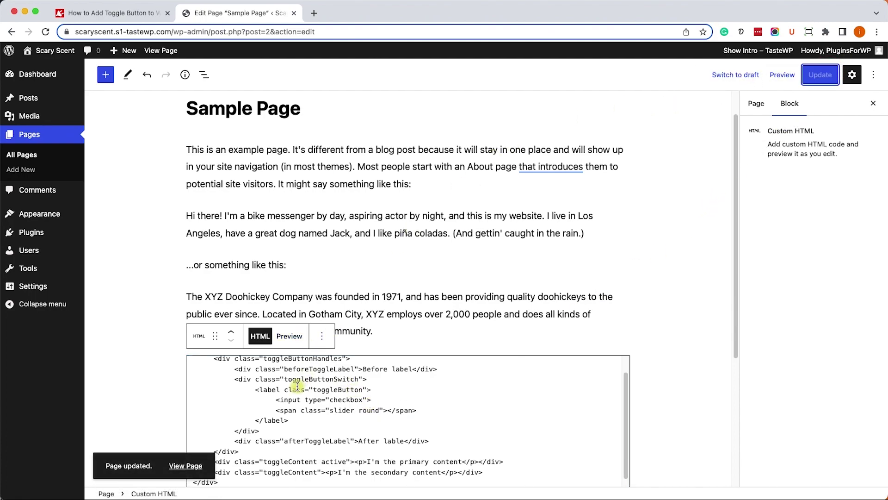
left_click(198, 470)
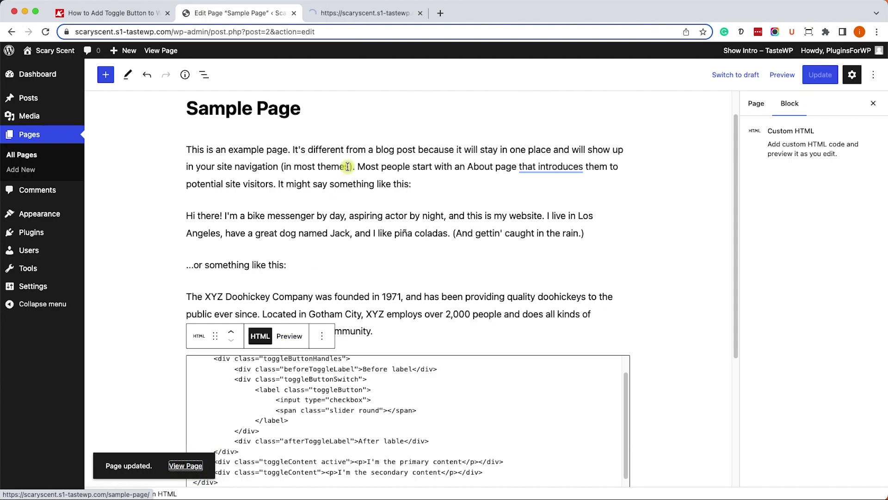
left_click(357, 16)
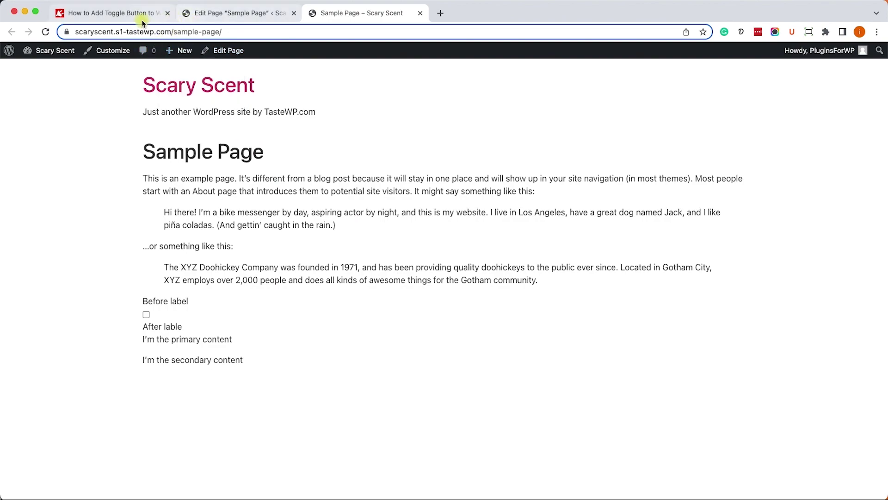
Copy the tutorial's toggle-switch CSS code block, then go back to the Sample Page editor
left_click(127, 19)
scroll(304, 284, "down", 12)
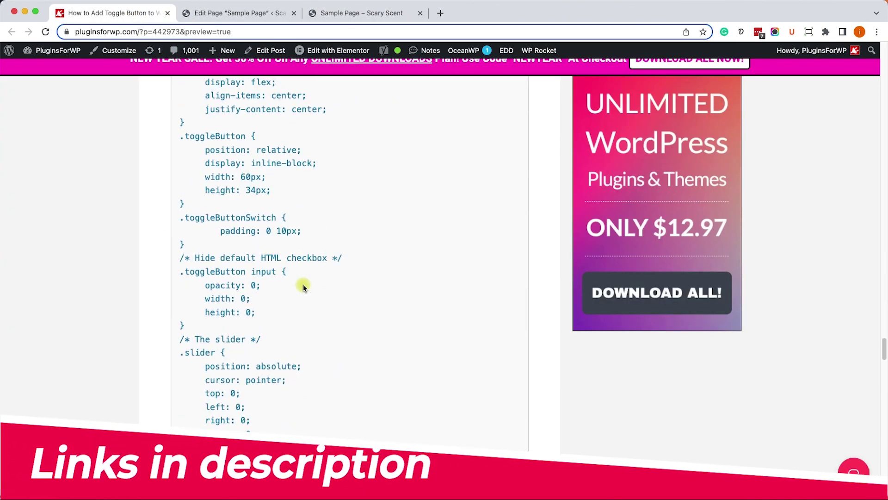
scroll(304, 284, "up", 2)
left_click_drag(182, 187, 217, 235)
right_click(216, 221)
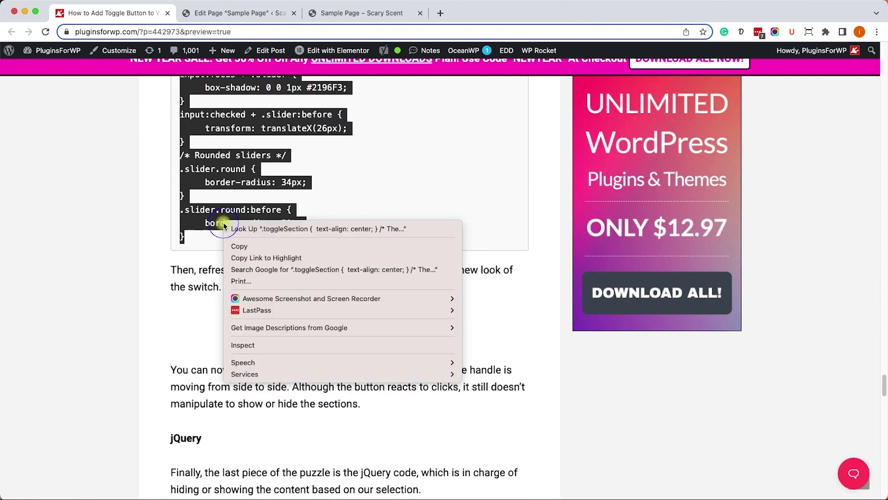
left_click(240, 246)
left_click(240, 229)
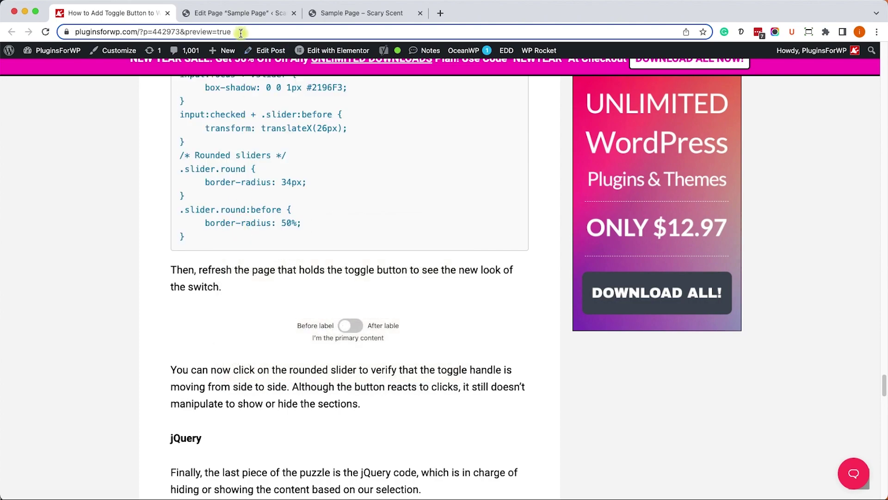
left_click(239, 13)
Paste the toggle CSS at the end of the child theme's style.css and update the file
mouse_move(44, 220)
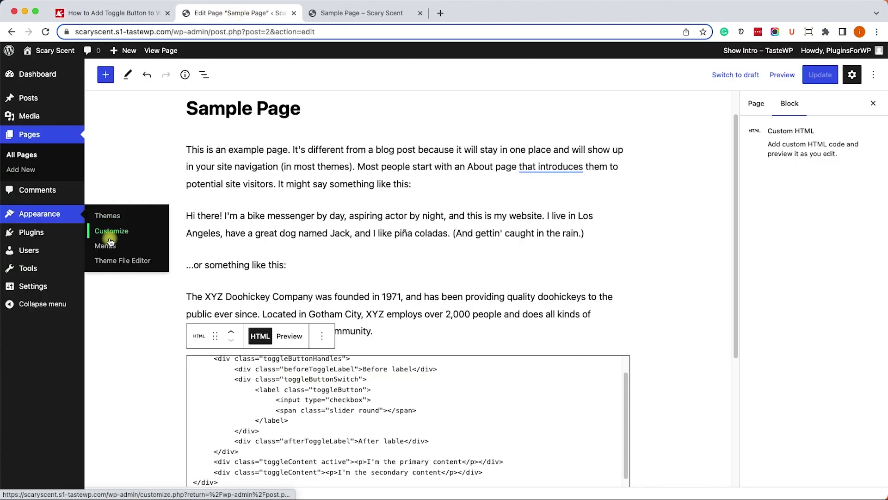
left_click(123, 260)
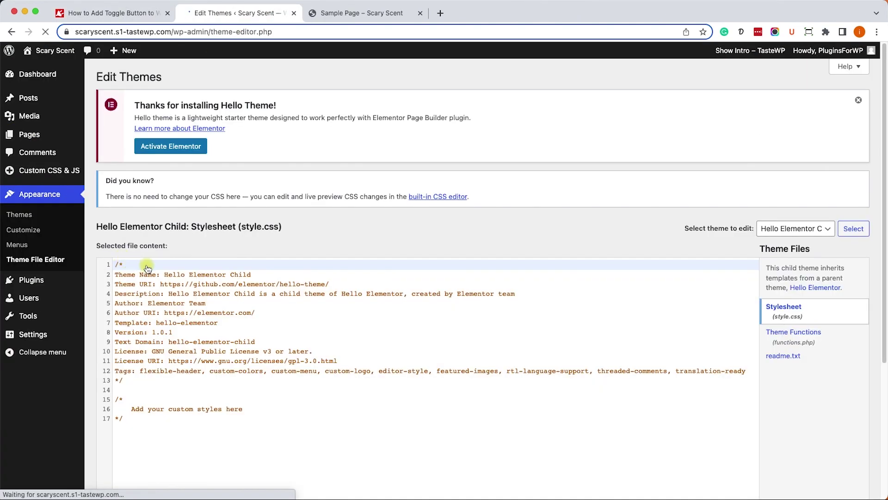
scroll(280, 443, "down", 1)
left_click(279, 430)
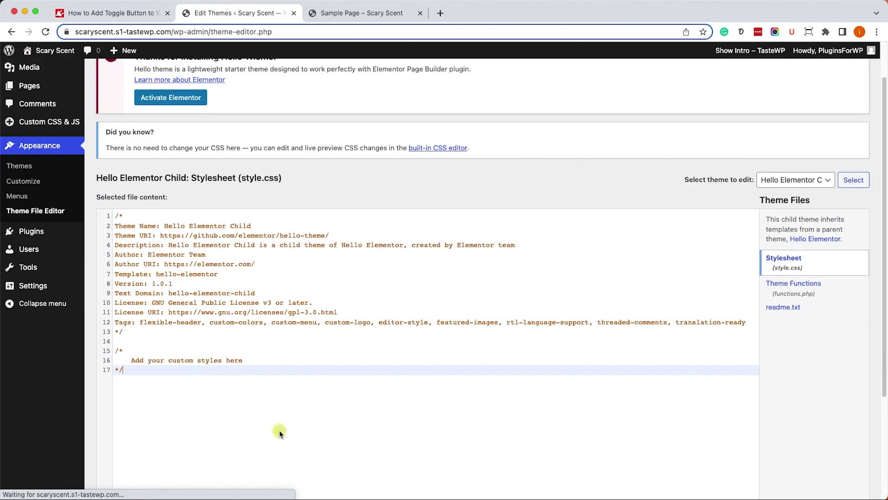
key("Return")
key("Return")
key("super+v")
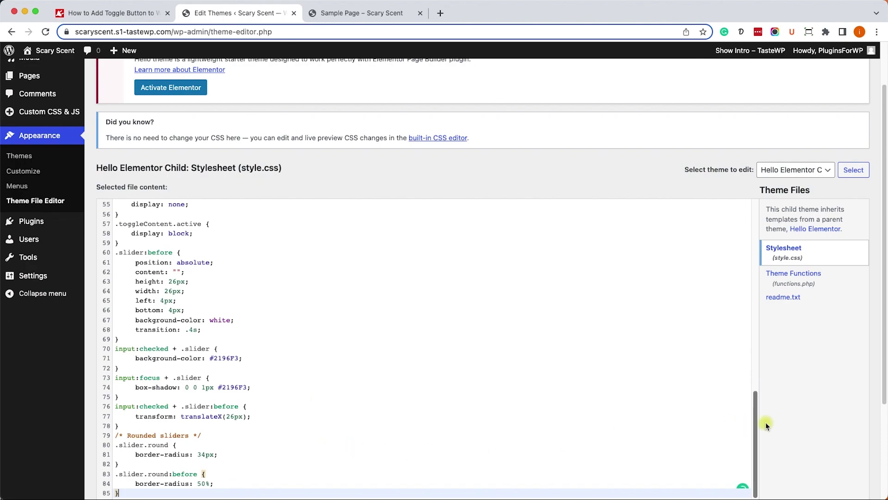
scroll(496, 414, "down", 3)
left_click(143, 393)
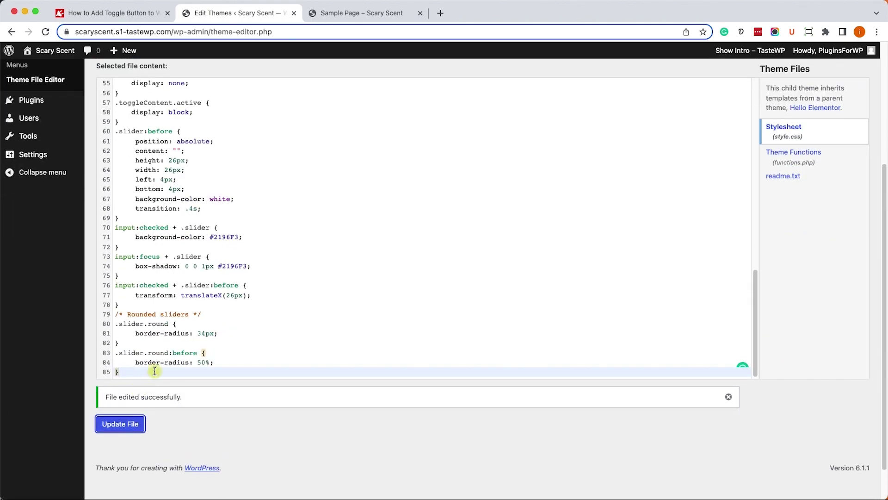
Reload the Sample Page and test the now-styled switch on and off a few times
left_click(334, 14)
left_click(46, 31)
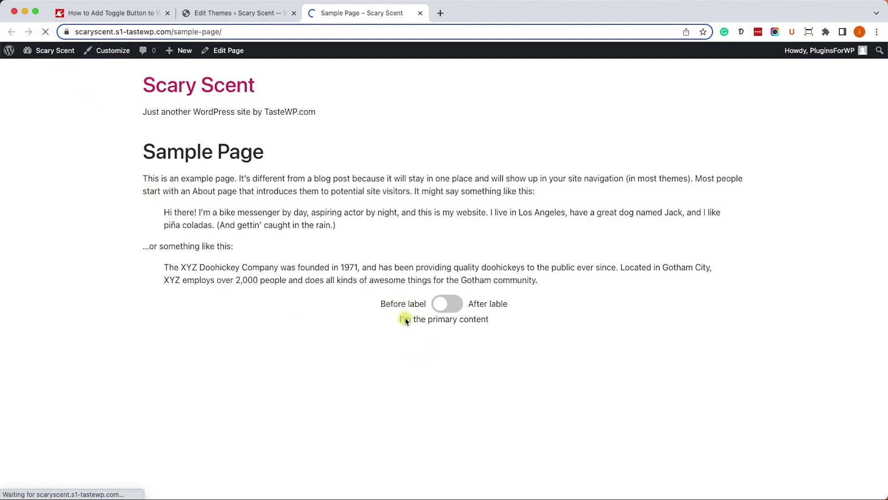
left_click(435, 311)
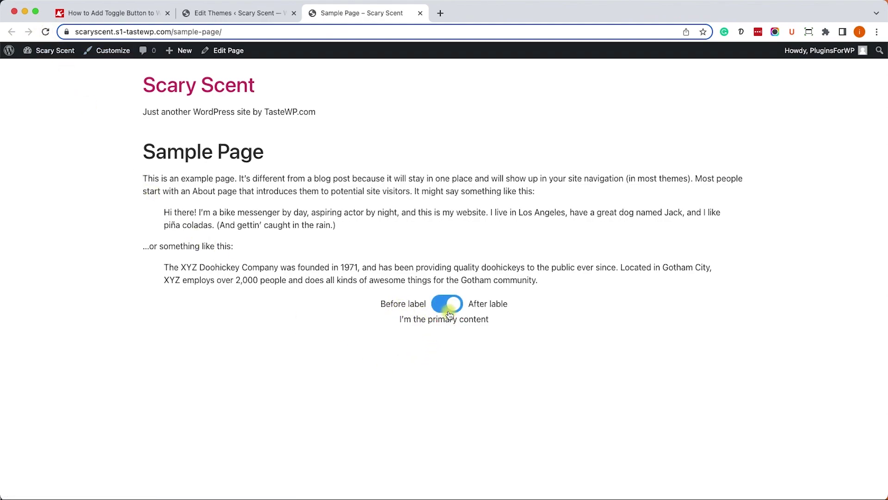
left_click(434, 314)
left_click(437, 312)
left_click(445, 314)
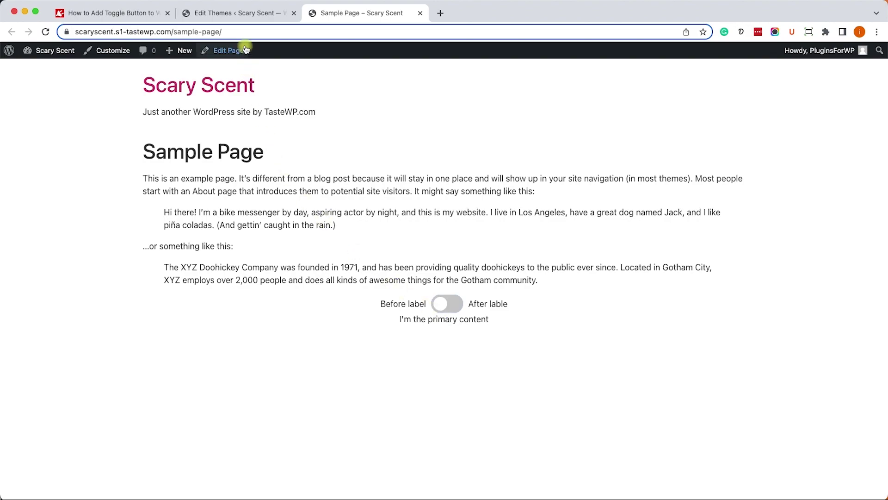
left_click(244, 13)
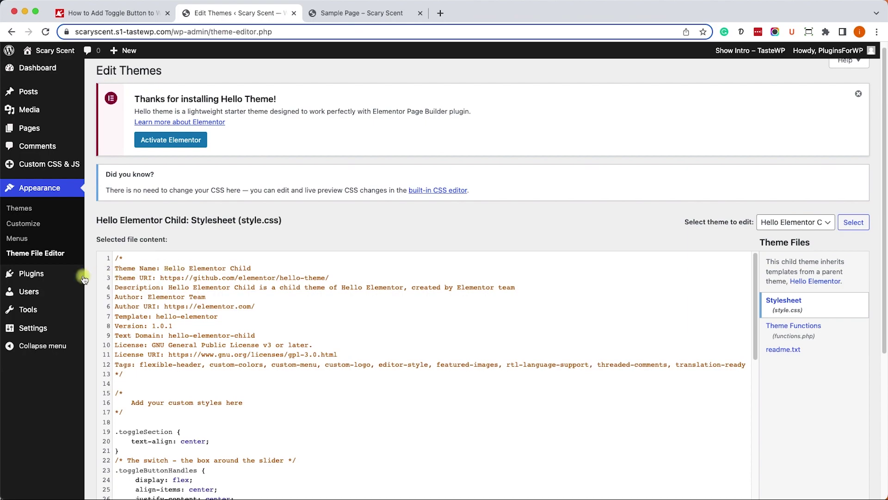
Check Simple Custom CSS and JS is installed, then start a new Add Custom JS entry
mouse_move(47, 274)
left_click(120, 277)
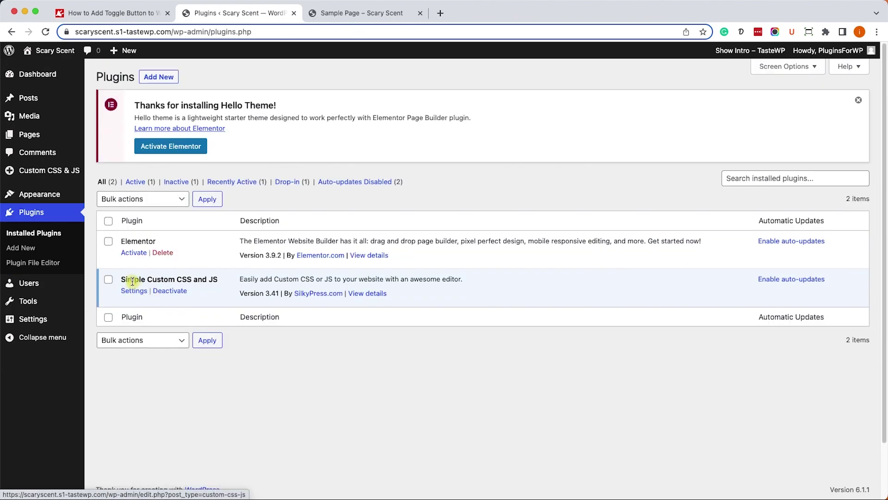
left_click_drag(132, 281, 222, 284)
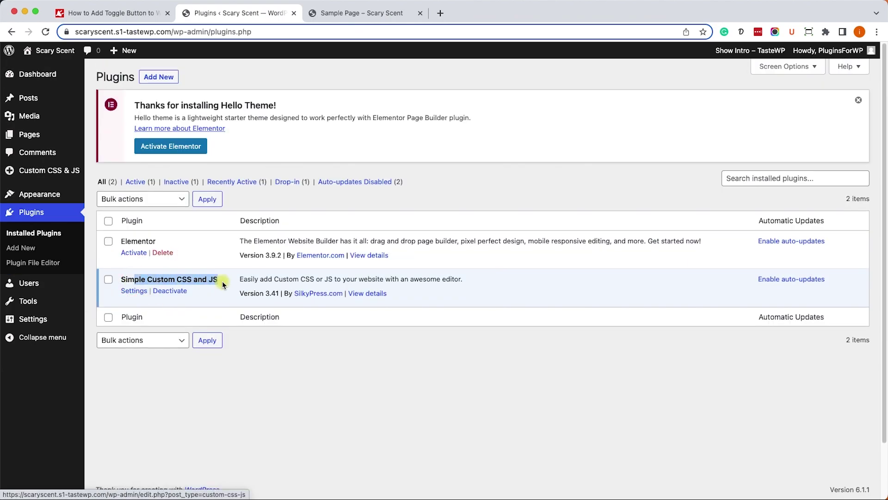
left_click(208, 278)
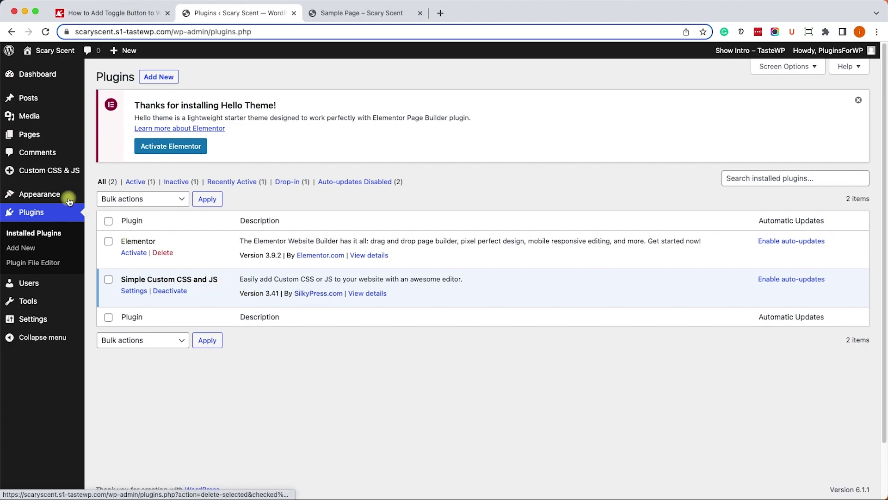
mouse_move(51, 178)
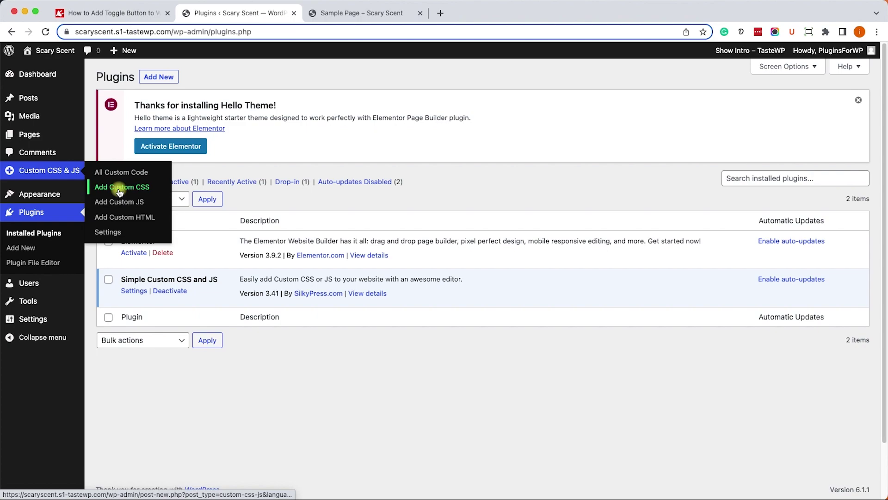
left_click(126, 204)
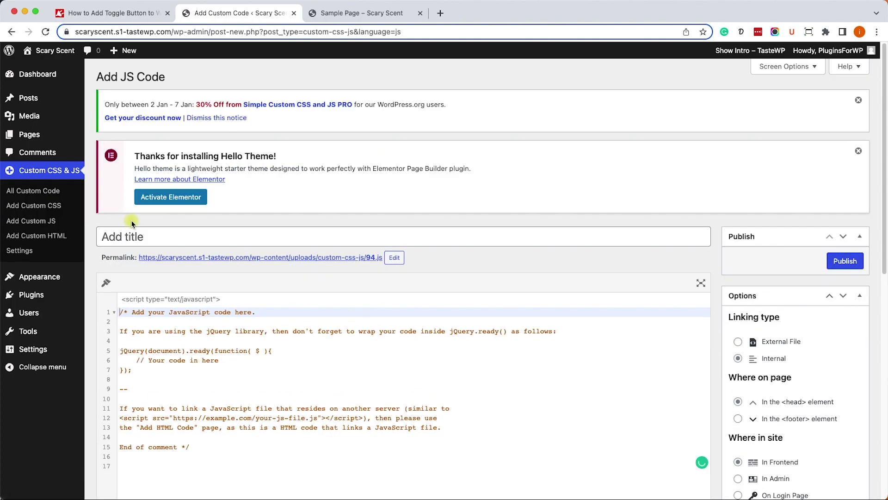
Copy the jQuery toggle snippet from the tutorial article
left_click(126, 13)
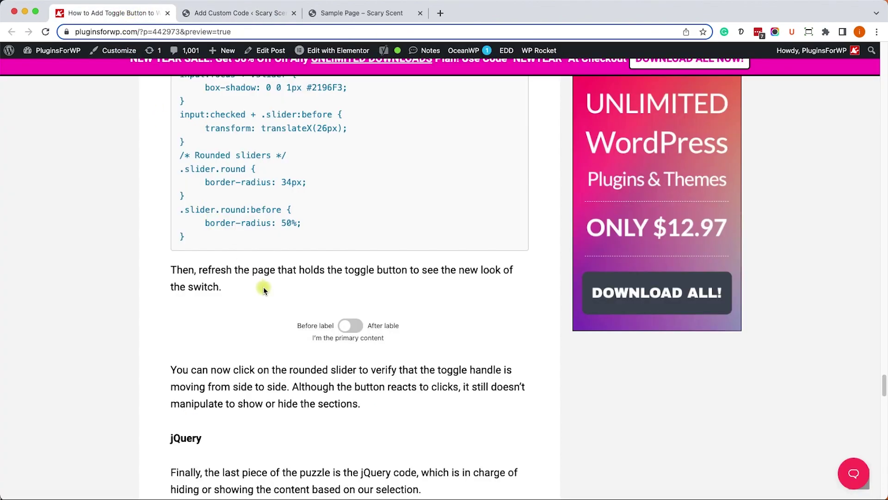
scroll(264, 291, "down", 3)
scroll(217, 301, "down", 5)
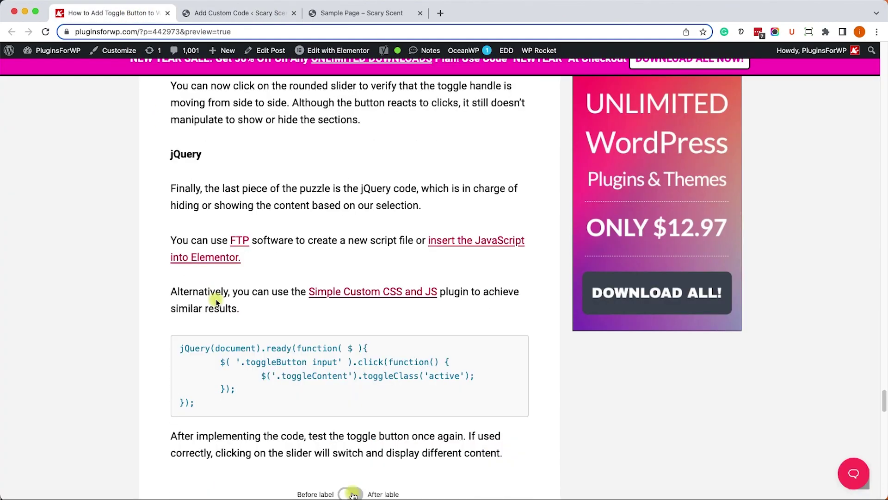
left_click(218, 384)
left_click_drag(218, 384, 178, 328)
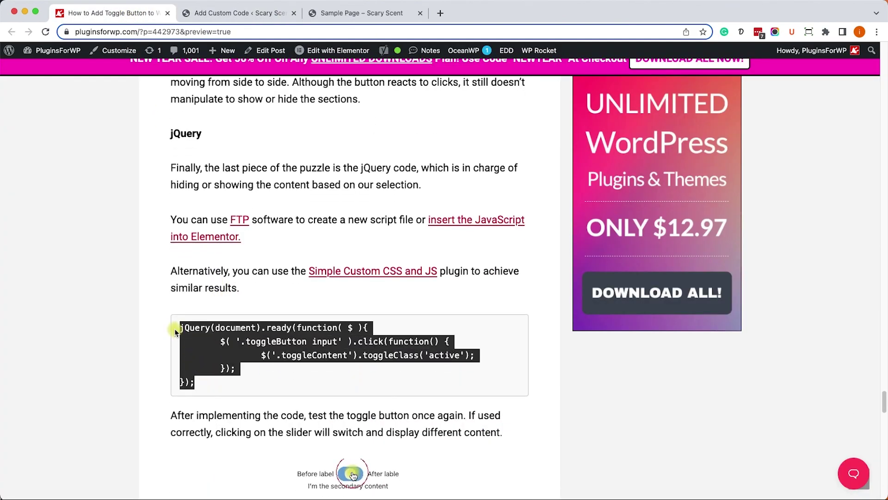
right_click(185, 327)
left_click(205, 353)
left_click(208, 337)
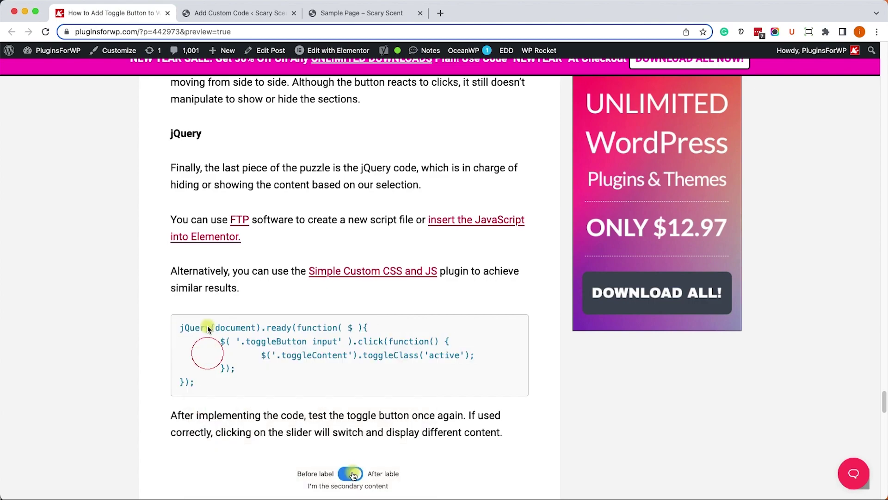
Paste the jQuery snippet on line 17 of the new custom JS entry and publish it
left_click(226, 14)
scroll(222, 356, "down", 3)
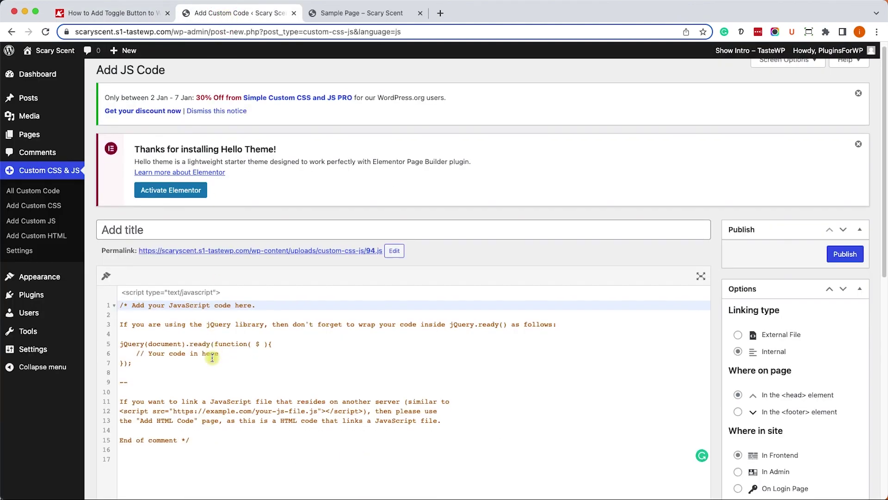
left_click(211, 381)
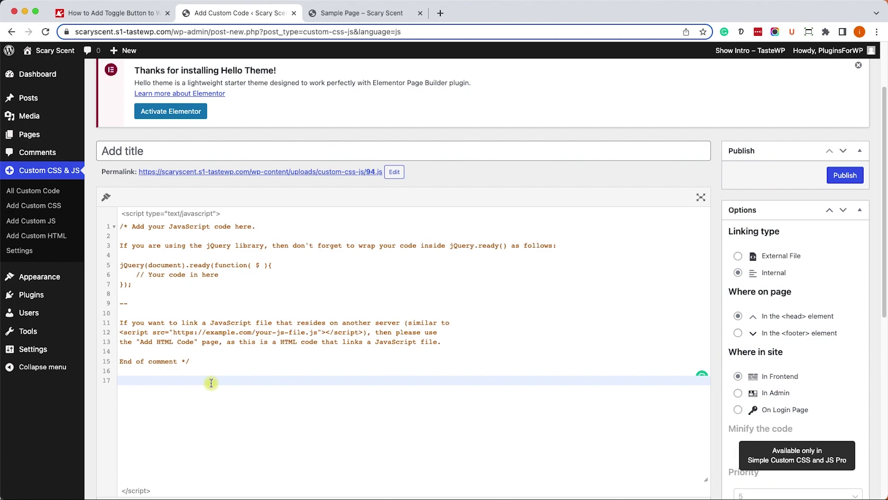
key("super+v")
left_click(318, 419)
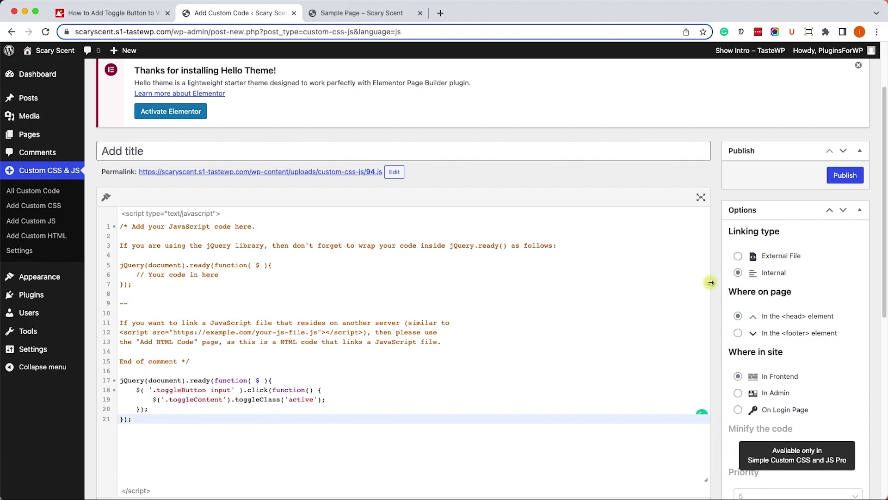
left_click(847, 177)
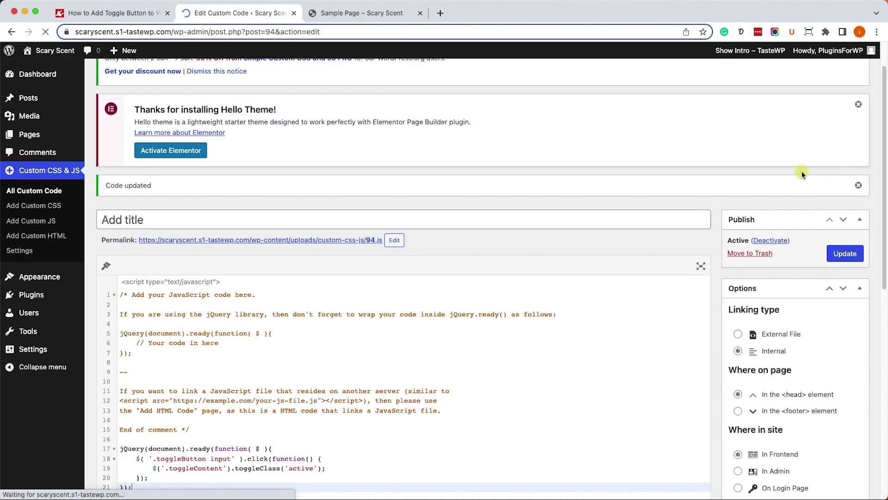
Reload the Sample Page and switch the toggle on, off and on to show the secondary content
left_click(366, 13)
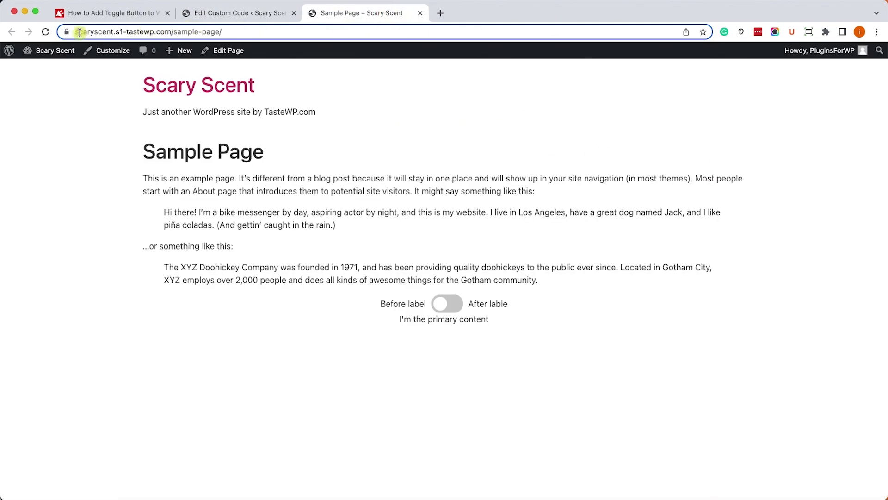
left_click(46, 32)
left_click(448, 307)
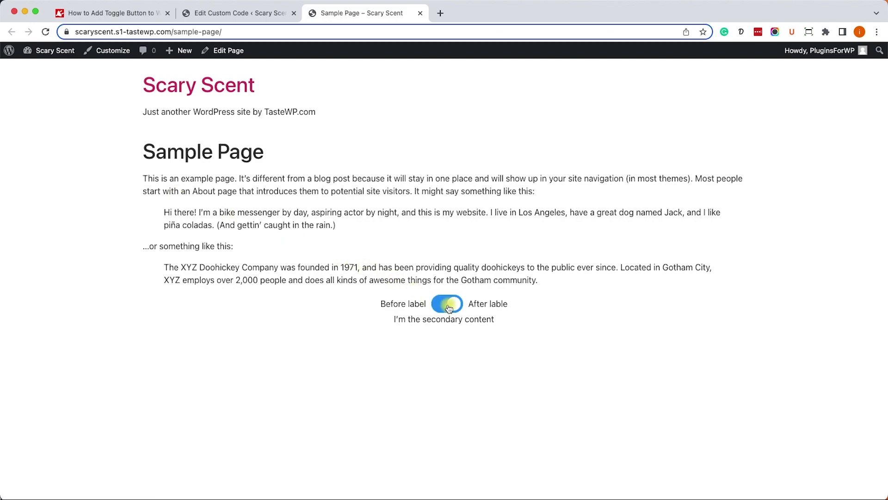
left_click(450, 307)
left_click(450, 308)
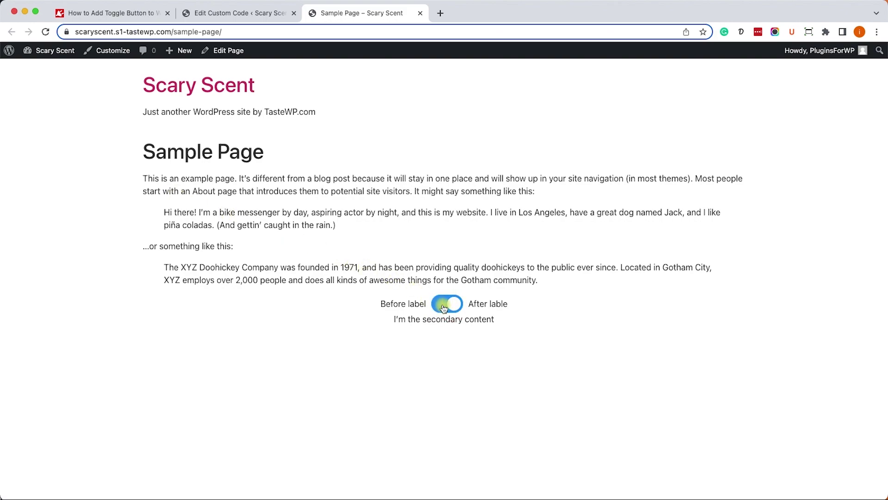